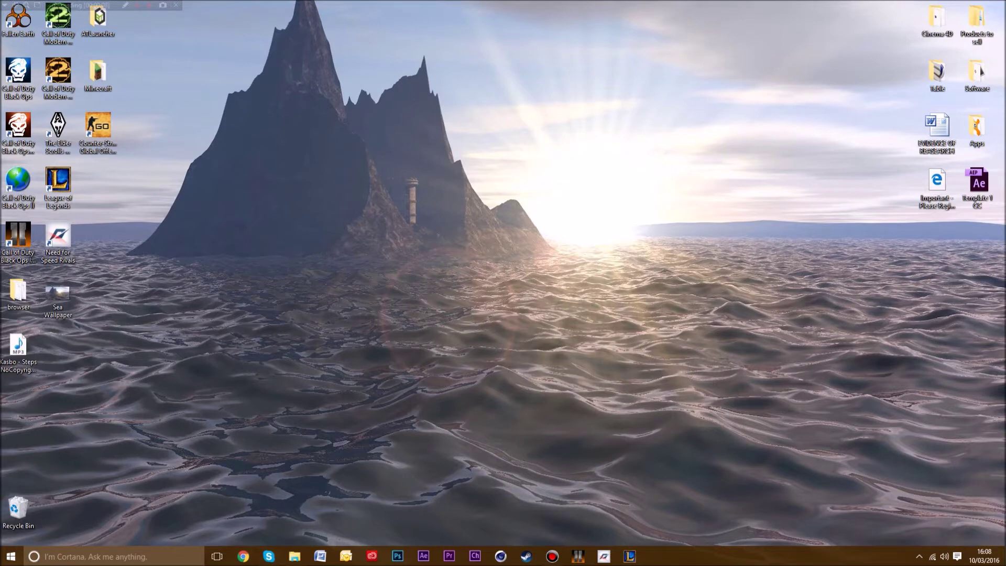
# Open the Sea Wallpaper Cinema 4D scene from the Schruum Graphics folder and close the folder window
pyautogui.click(294, 556)
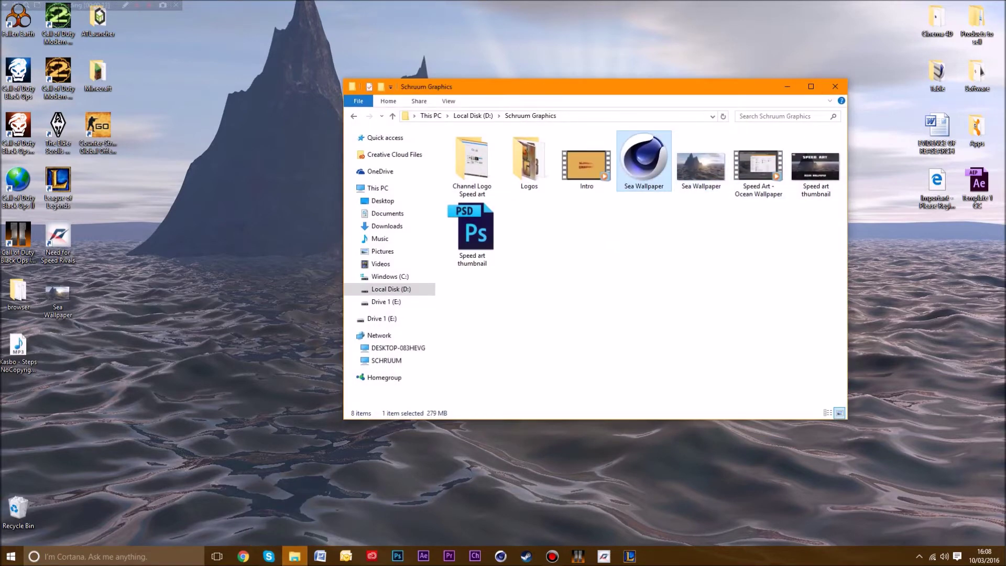
pyautogui.click(835, 86)
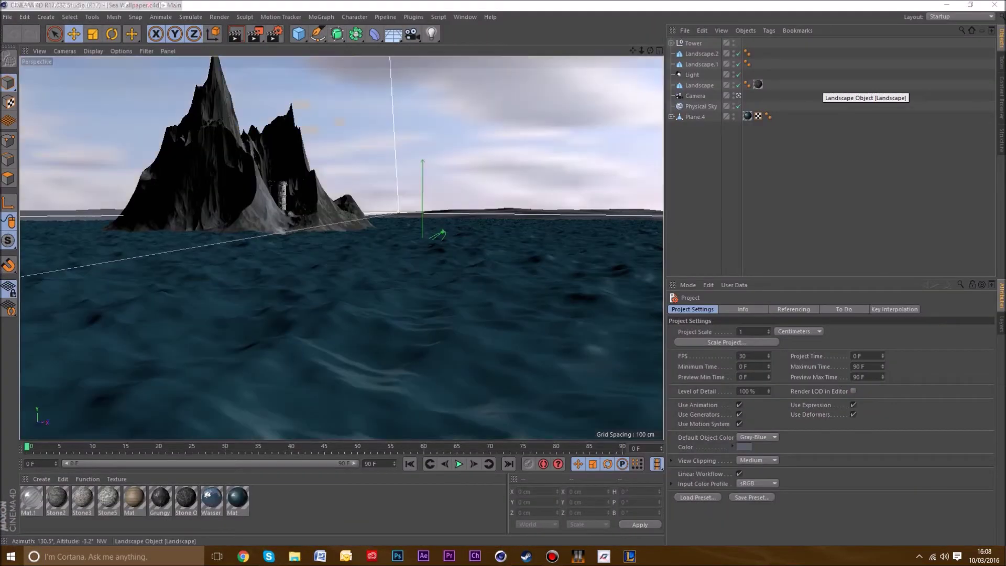
# At frame 0, raise the Light into the sky to about X -3410, Y 1998, Z 8294 cm and enable automatic keyframing
pyautogui.click(692, 74)
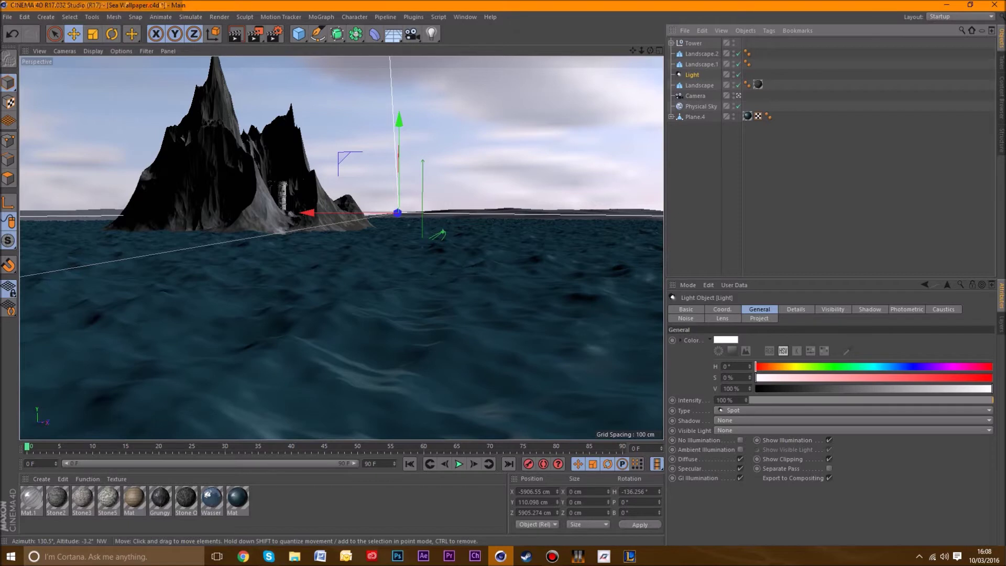
pyautogui.moveTo(398, 122); pyautogui.dragTo(399, 26)
pyautogui.moveTo(314, 112); pyautogui.dragTo(498, 109)
pyautogui.moveTo(593, 73); pyautogui.dragTo(593, 60)
pyautogui.moveTo(498, 98); pyautogui.dragTo(516, 97)
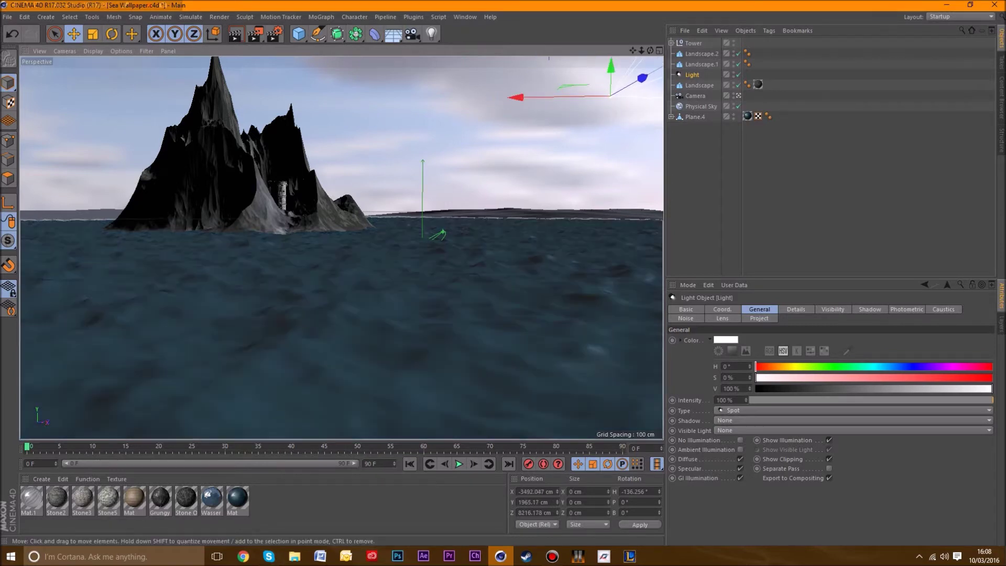
pyautogui.moveTo(516, 97); pyautogui.dragTo(522, 97)
pyautogui.moveTo(616, 67); pyautogui.dragTo(616, 72)
pyautogui.moveTo(521, 102); pyautogui.dragTo(524, 95)
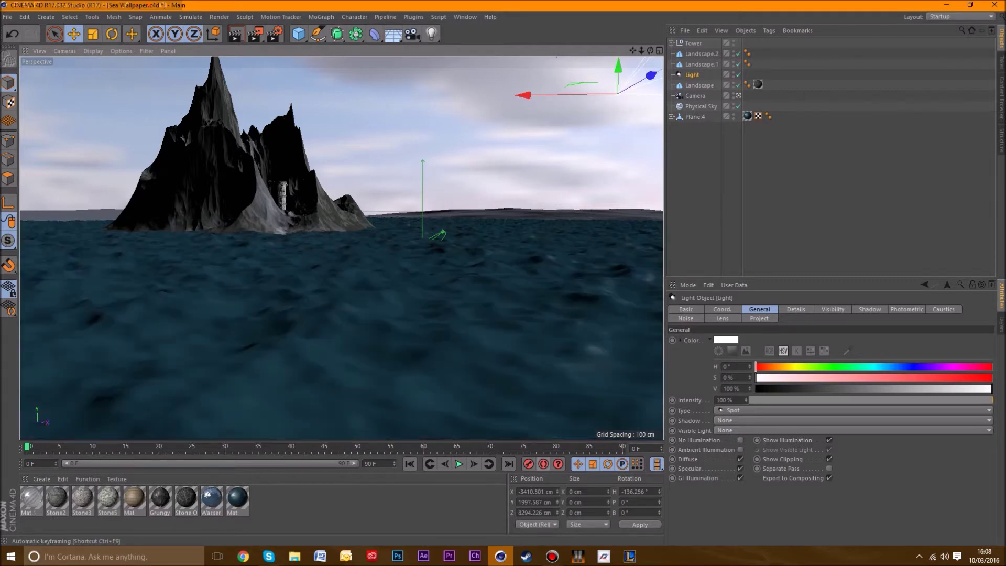
pyautogui.click(543, 464)
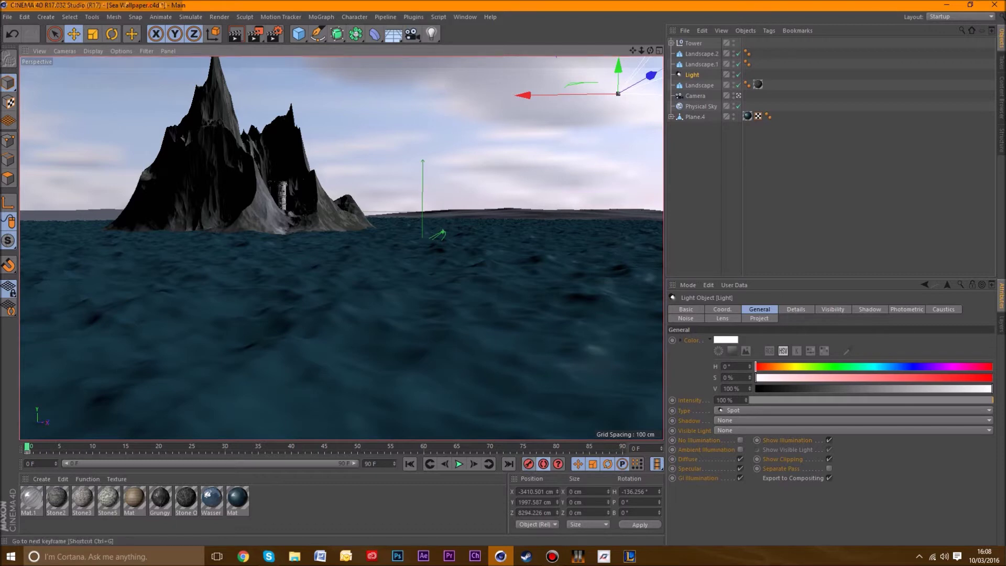
# At frame 90, leave the camera view and lower the Light towards the horizon to about X -6127, Y 118, Z 5866 cm
pyautogui.moveTo(27, 448); pyautogui.dragTo(622, 447)
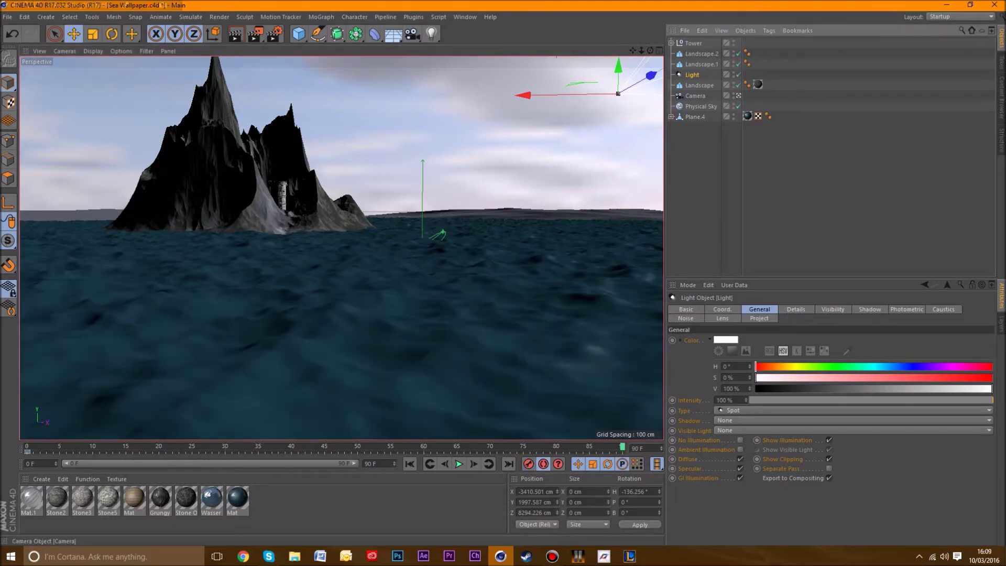
pyautogui.click(739, 95)
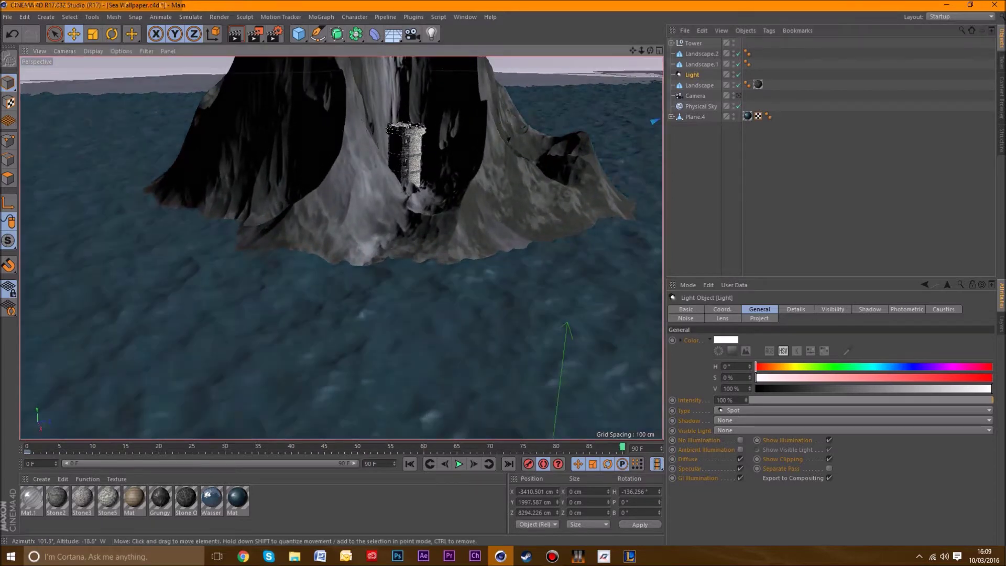
pyautogui.moveTo(633, 51); pyautogui.dragTo(307, 165)
pyautogui.moveTo(649, 51); pyautogui.dragTo(808, 42)
pyautogui.moveTo(633, 50); pyautogui.dragTo(700, 179)
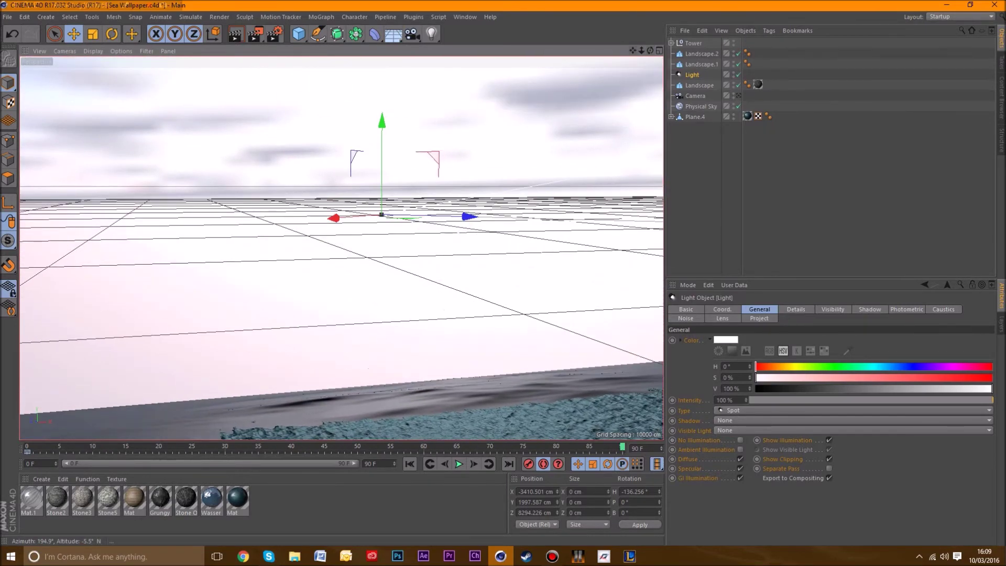
pyautogui.moveTo(382, 126); pyautogui.dragTo(381, 281)
pyautogui.moveTo(333, 393); pyautogui.dragTo(197, 461)
pyautogui.moveTo(245, 347); pyautogui.dragTo(244, 305)
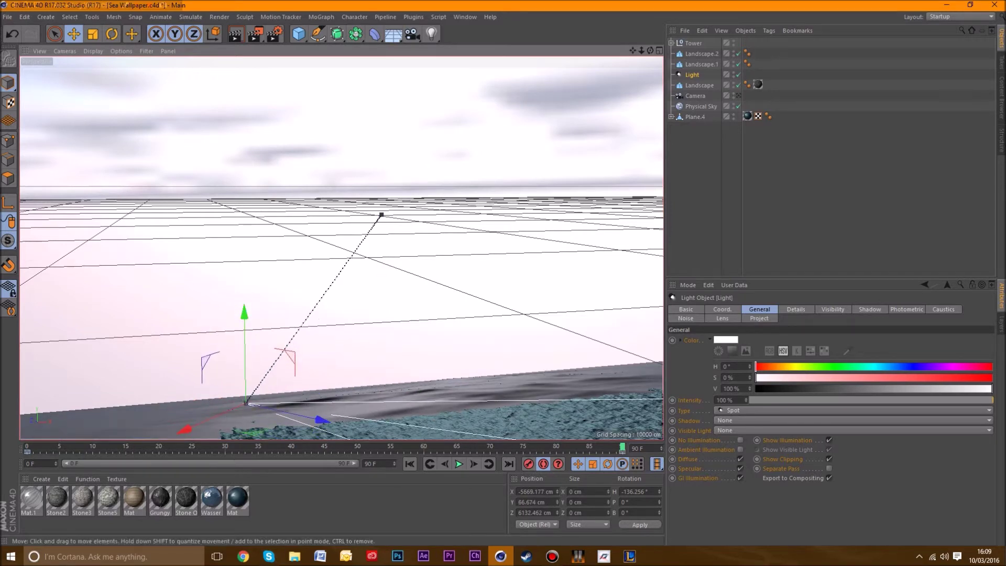
pyautogui.moveTo(322, 418); pyautogui.dragTo(308, 415)
pyautogui.moveTo(166, 427); pyautogui.dragTo(138, 438)
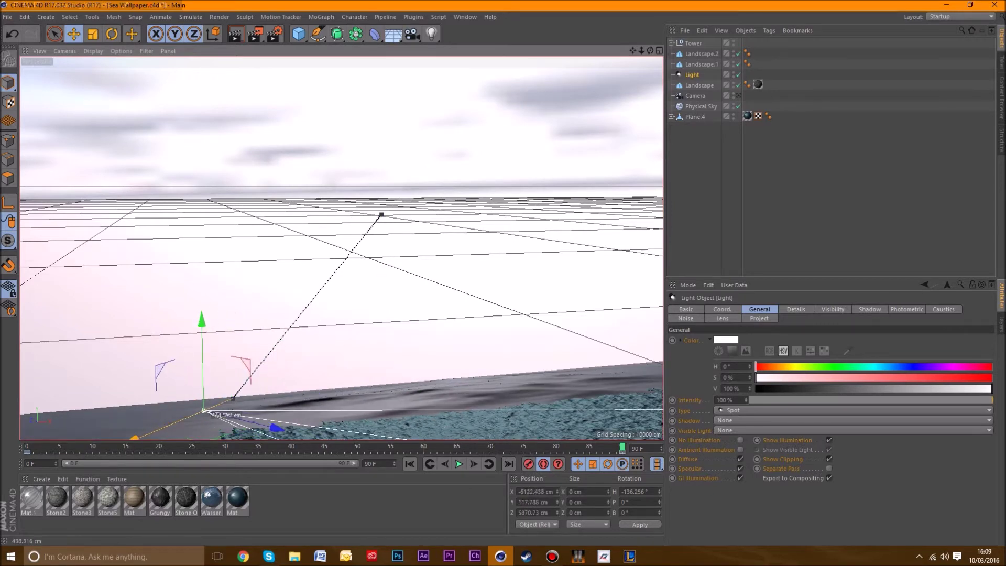
# Through the scene camera, fine-tune the Light to about X -6223, Y -84, Z 5775 cm and render a preview of the view
pyautogui.click(738, 96)
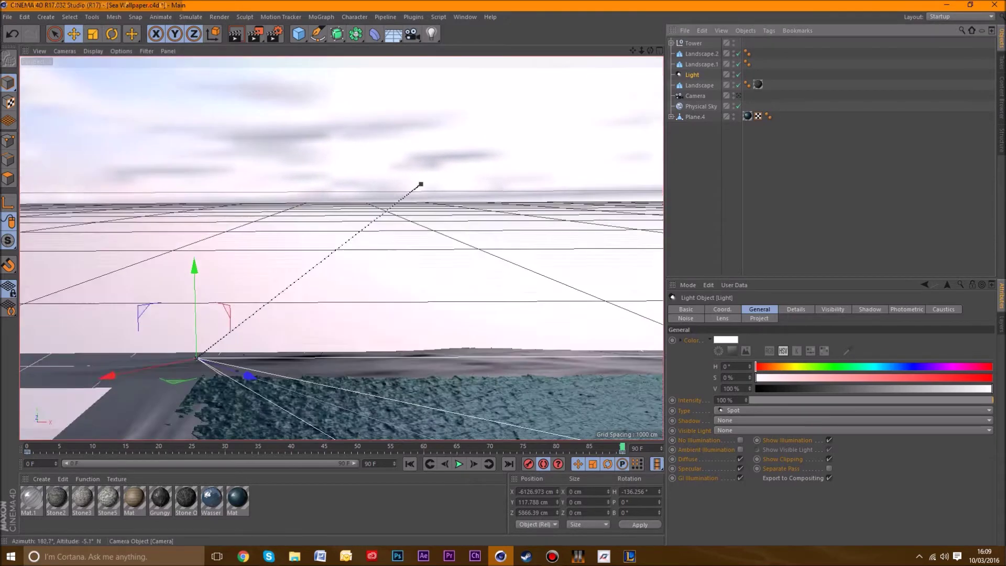
pyautogui.moveTo(388, 120); pyautogui.dragTo(387, 132)
pyautogui.moveTo(296, 224); pyautogui.dragTo(288, 224)
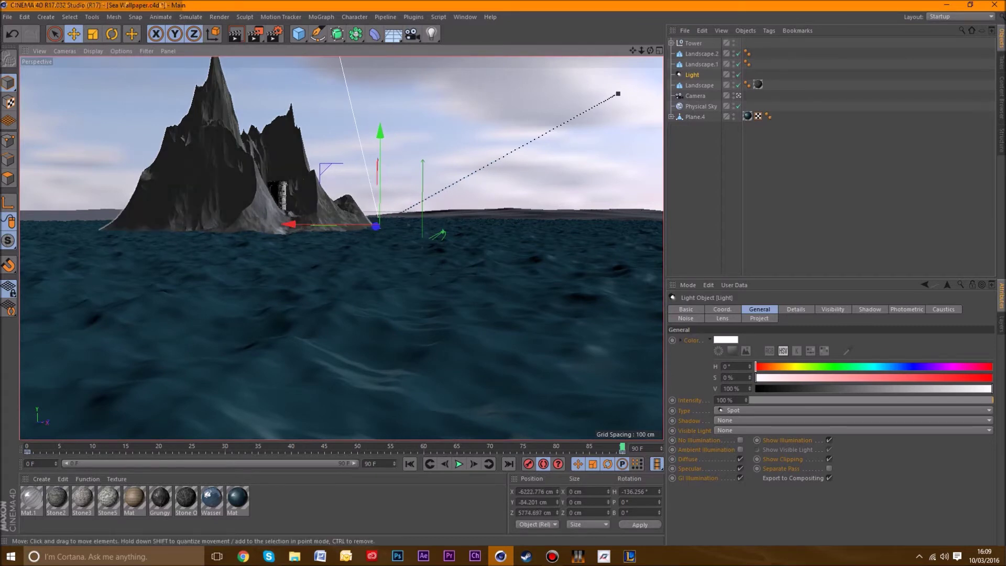
pyautogui.click(235, 34)
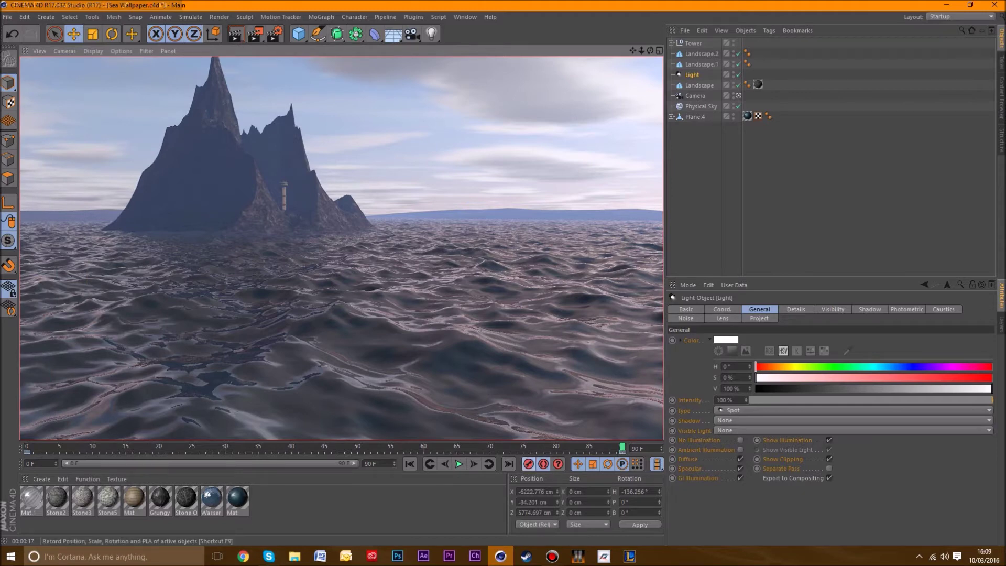
pyautogui.press('a')
# Return to frame 0 and keyframe the time of day of the Physical Sky
pyautogui.moveTo(623, 447); pyautogui.dragTo(158, 448)
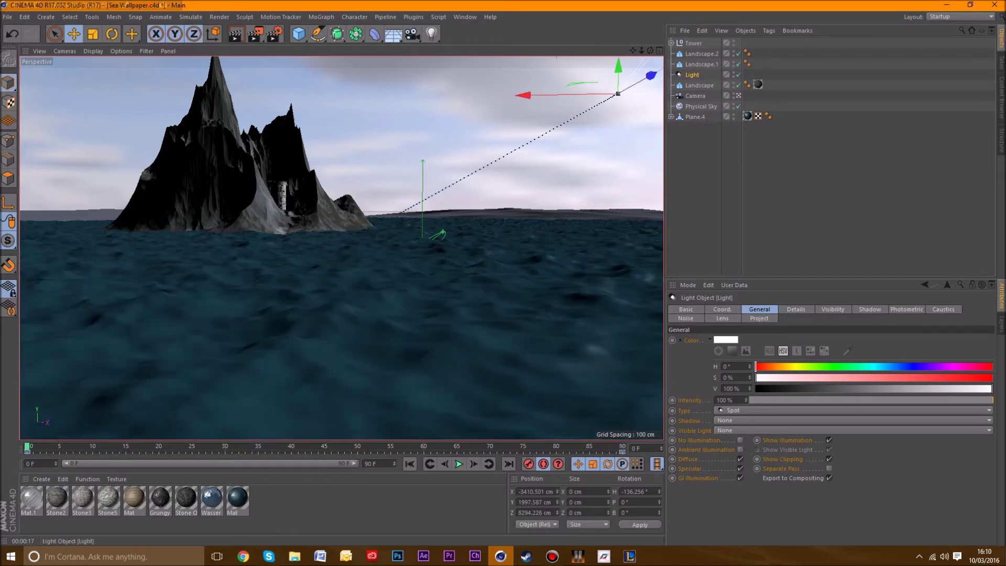
pyautogui.click(701, 106)
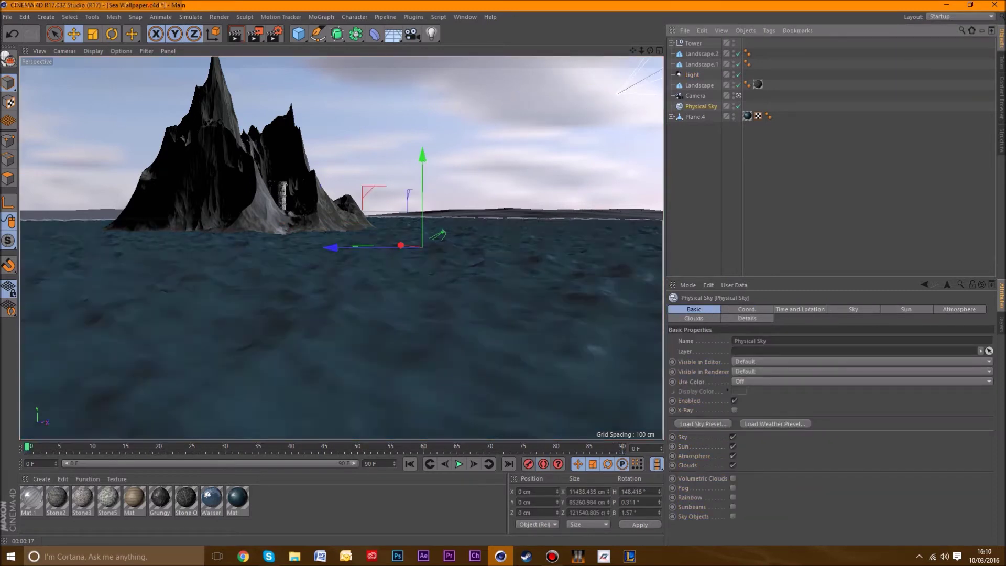
pyautogui.click(800, 309)
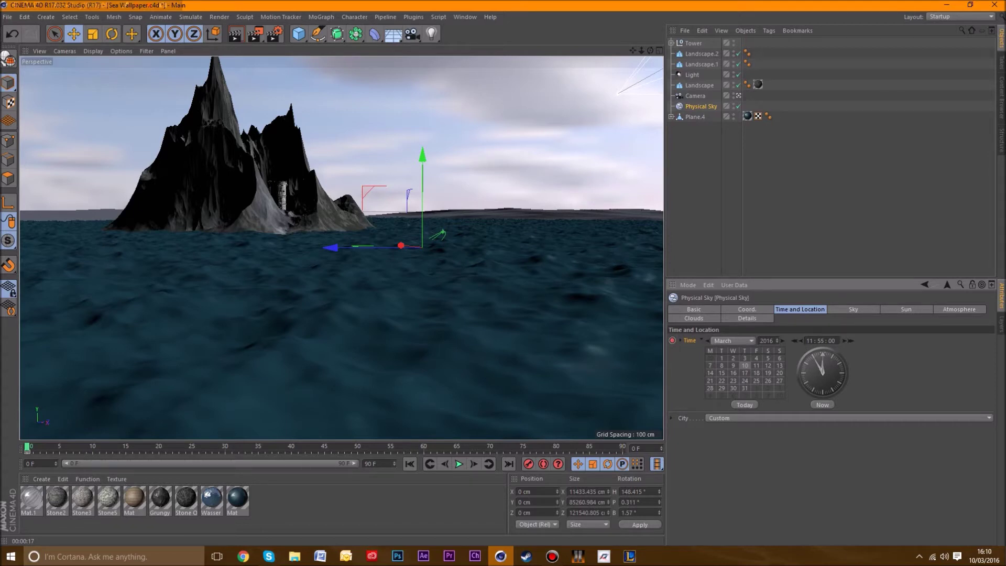
# Try a Physical Sky time of 20:00:00 at frame 0 and render the view to test it
pyautogui.moveTo(822, 362)
pyautogui.mouseDown()
pyautogui.moveTo(834, 371)
pyautogui.moveTo(822, 387)
pyautogui.moveTo(809, 382)
pyautogui.moveTo(818, 354)
pyautogui.mouseUp()
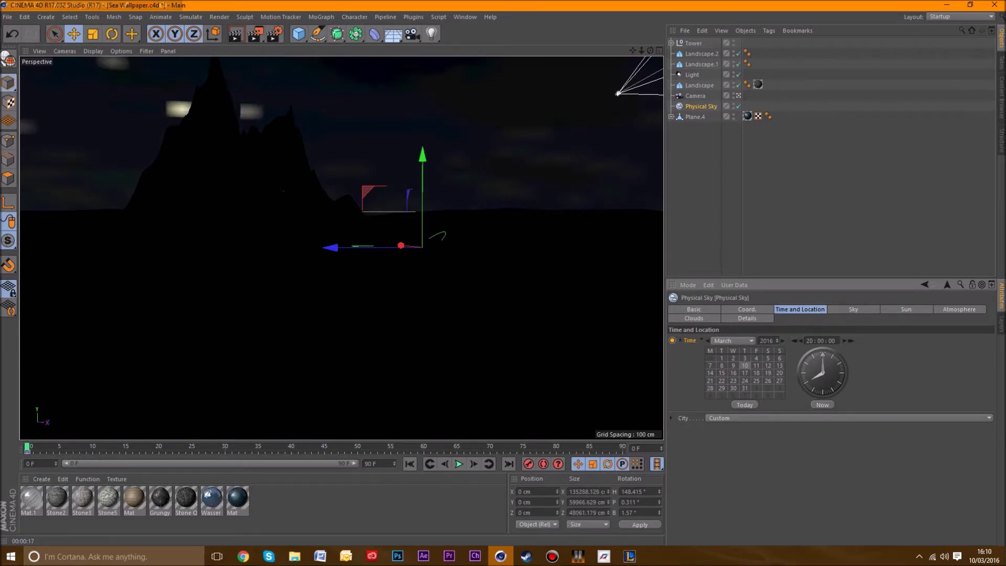
pyautogui.click(528, 465)
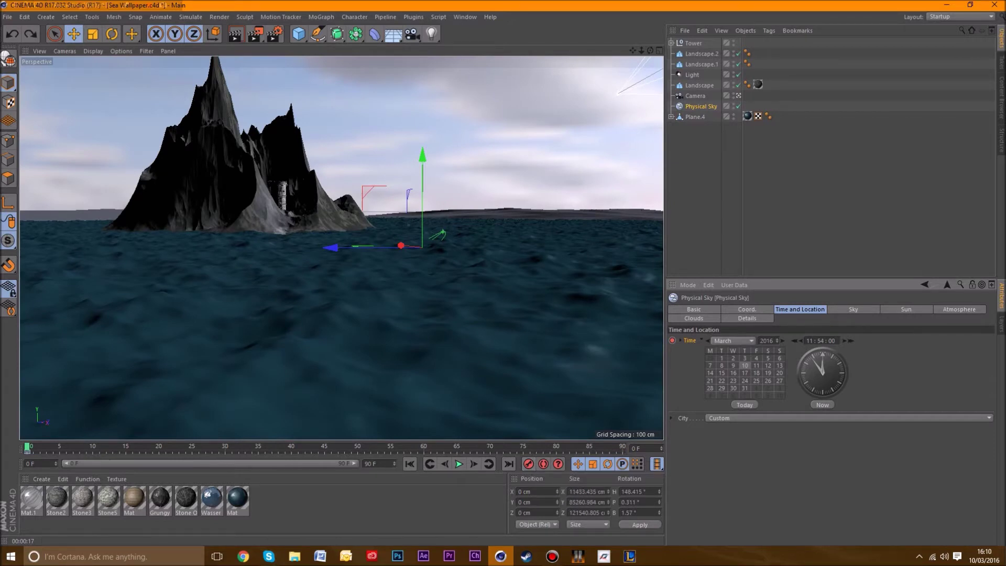
pyautogui.moveTo(829, 362); pyautogui.dragTo(809, 373)
pyautogui.hotkey('ctrl', 'y')
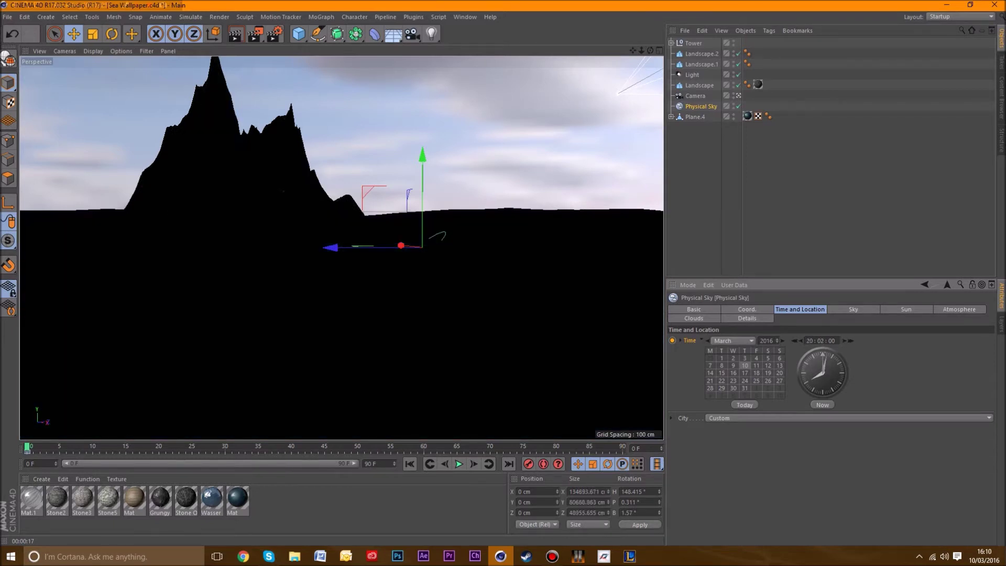
pyautogui.click(821, 341)
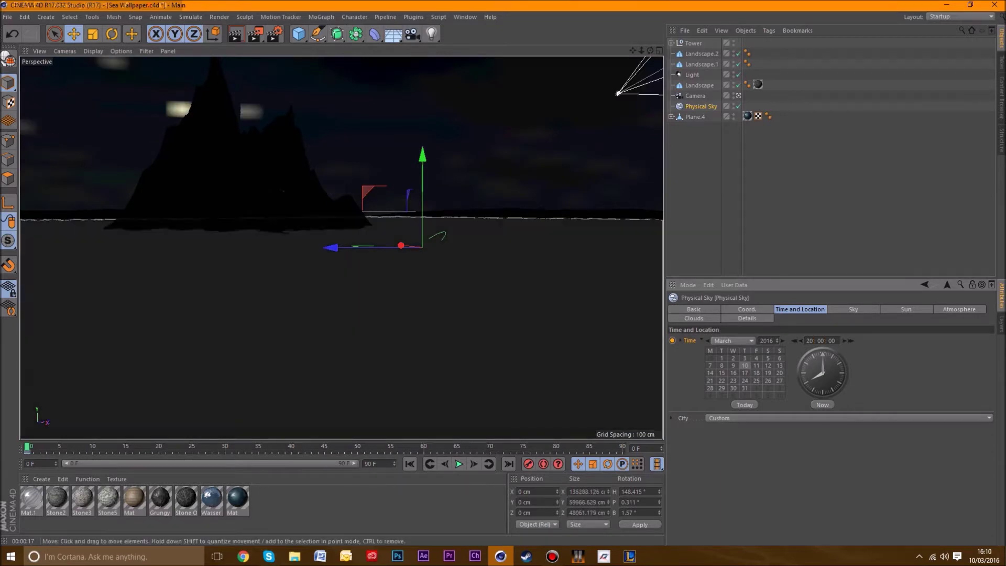
pyautogui.click(235, 35)
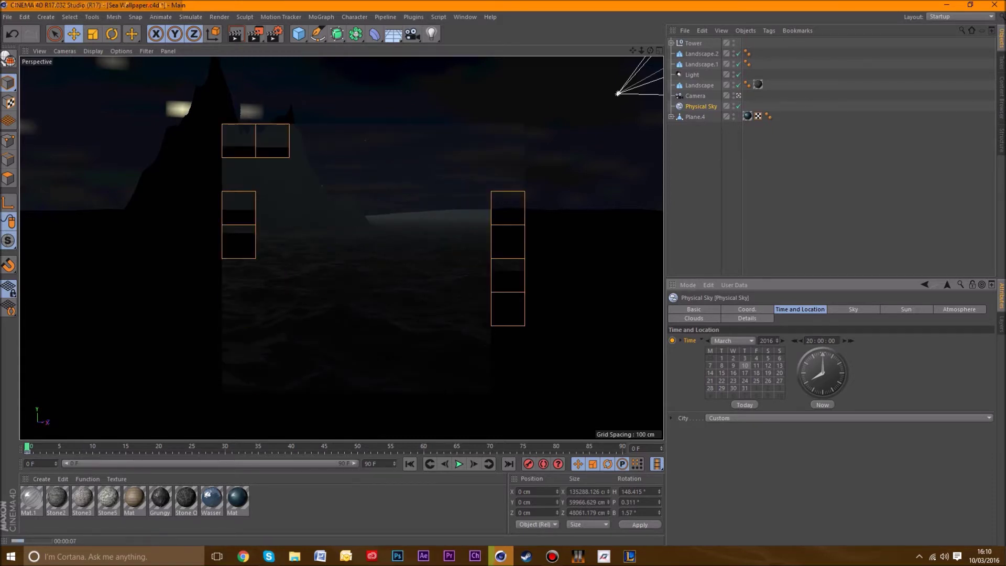
# At frame 90, set the Physical Sky's time of day to 20:00:00
pyautogui.moveTo(28, 449); pyautogui.dragTo(622, 449)
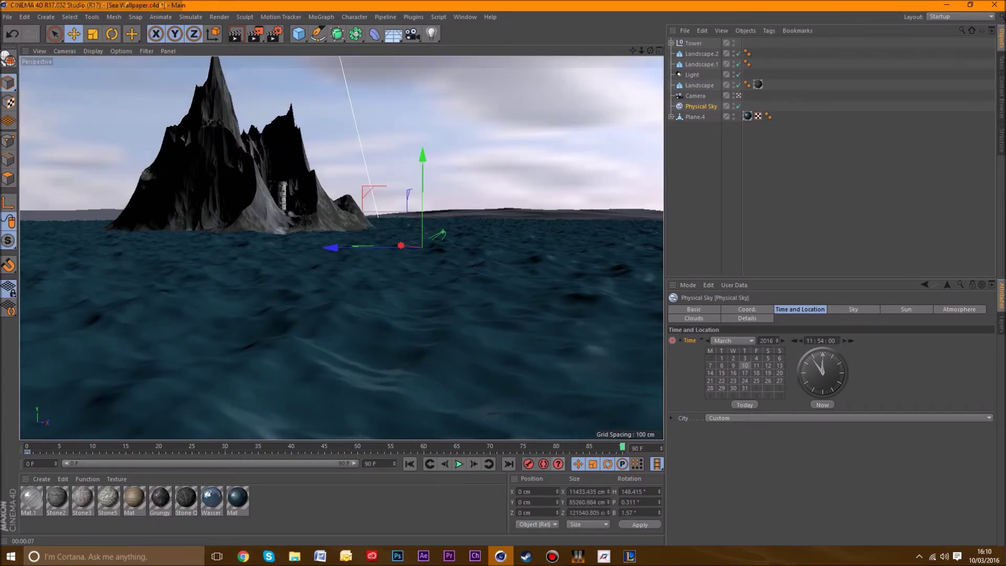
pyautogui.moveTo(824, 360); pyautogui.dragTo(815, 384)
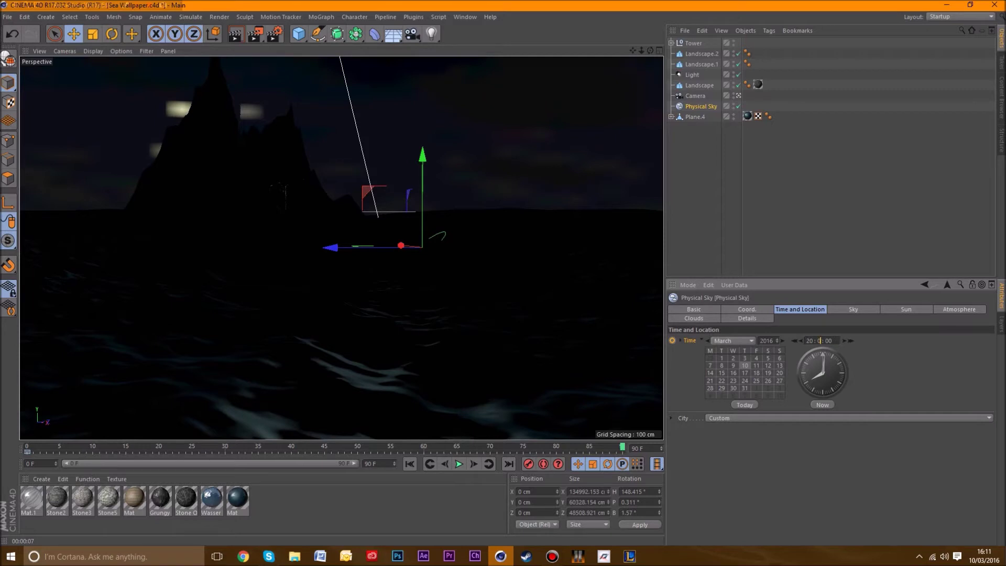
pyautogui.press('Return')
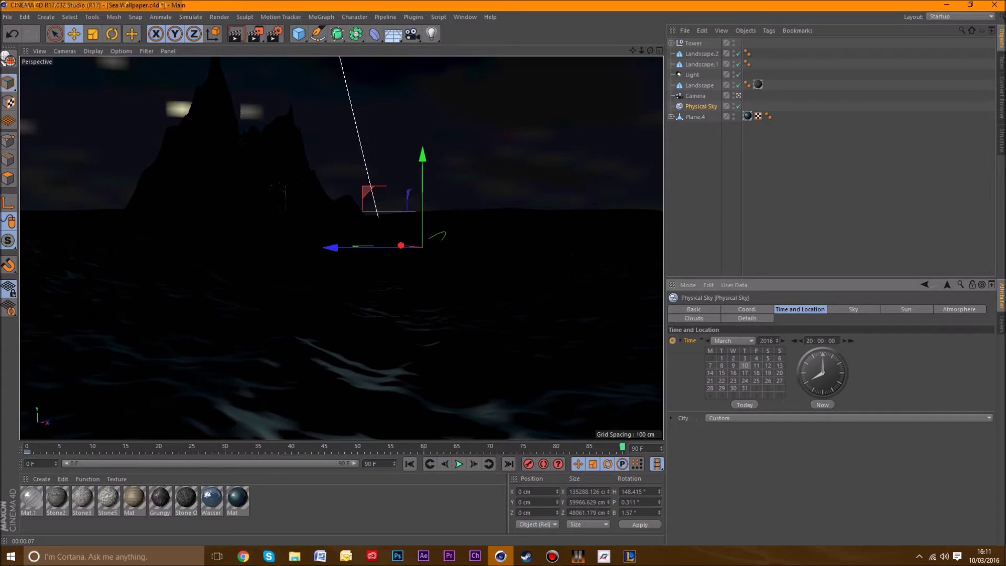
# Play the day-to-night animation from frame 0, check its end, and render a preview at frame 86
pyautogui.moveTo(622, 447); pyautogui.dragTo(27, 447)
pyautogui.click(460, 463)
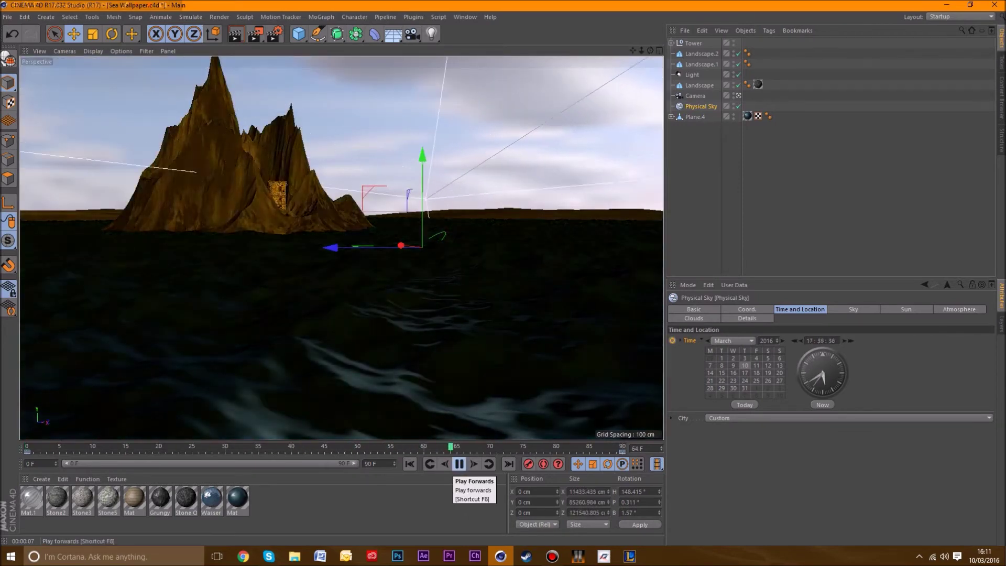
pyautogui.click(456, 464)
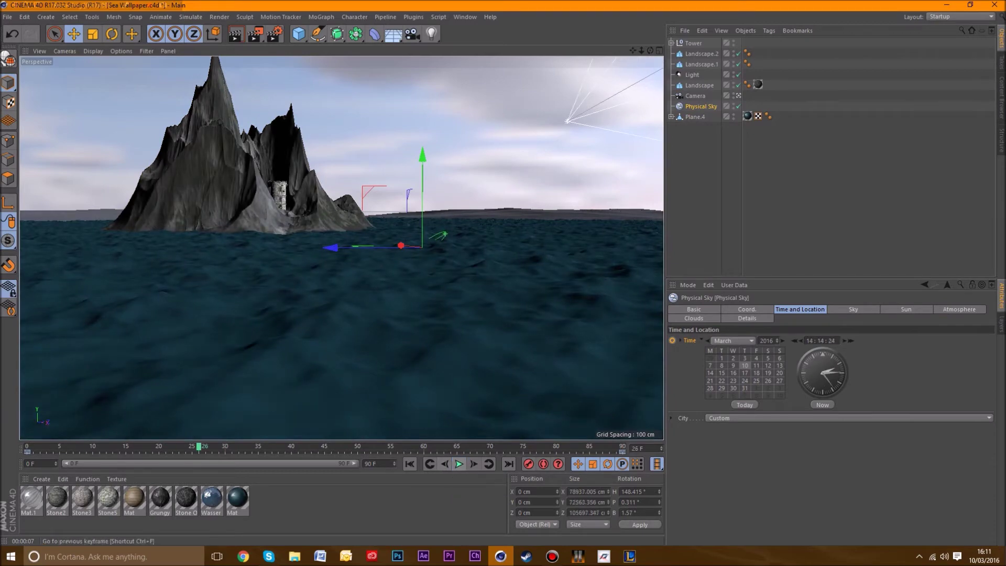
pyautogui.moveTo(411, 447); pyautogui.dragTo(623, 447)
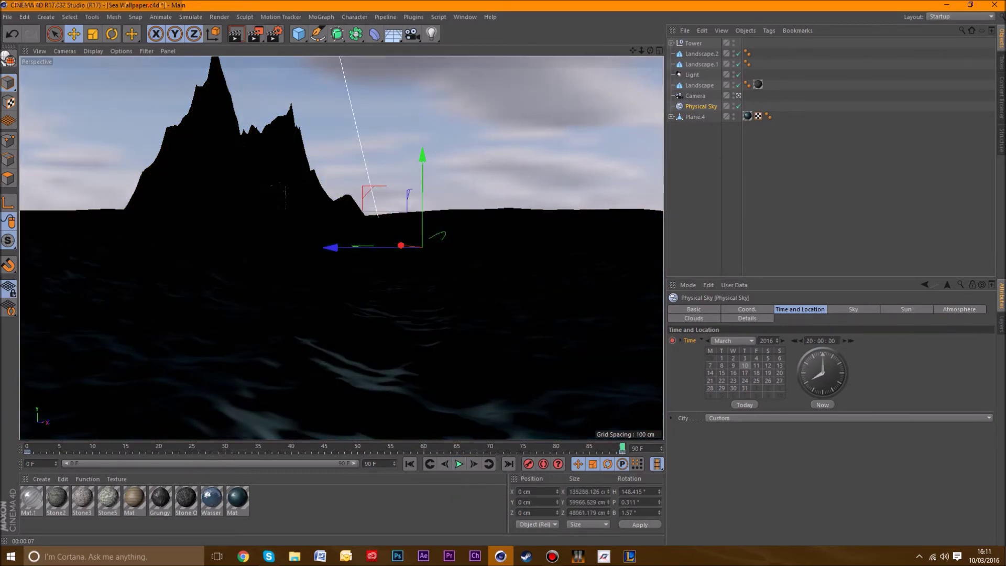
pyautogui.moveTo(623, 447); pyautogui.dragTo(596, 446)
pyautogui.click(236, 34)
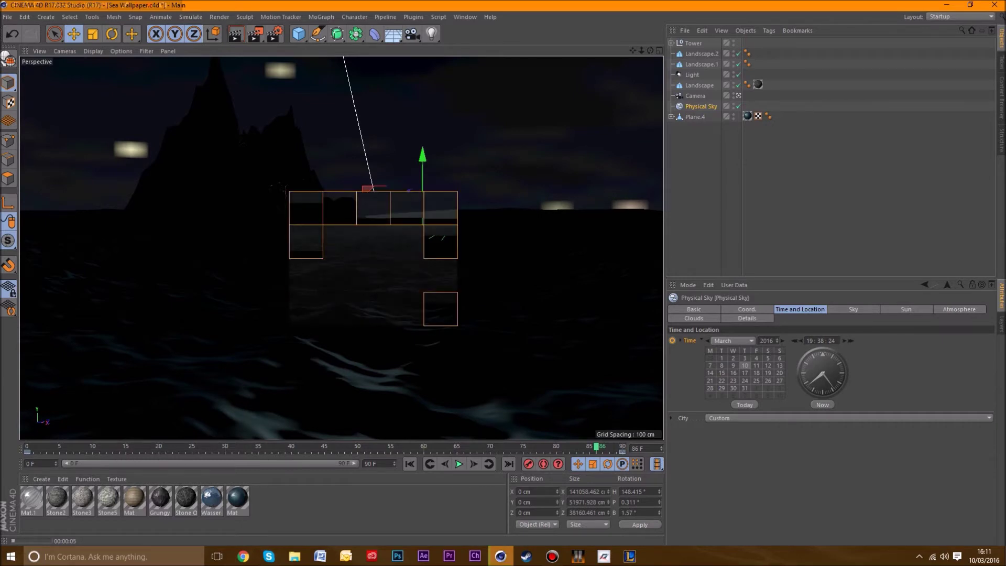
# Back at frame 0, keyframe the Light's lens glow brightness at 65%
pyautogui.moveTo(597, 446); pyautogui.dragTo(27, 446)
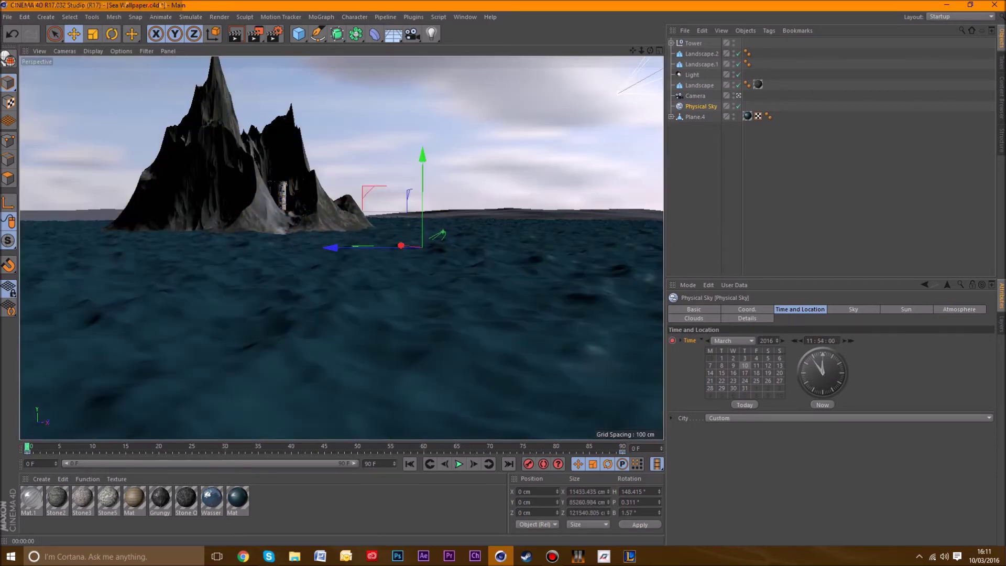
pyautogui.click(692, 75)
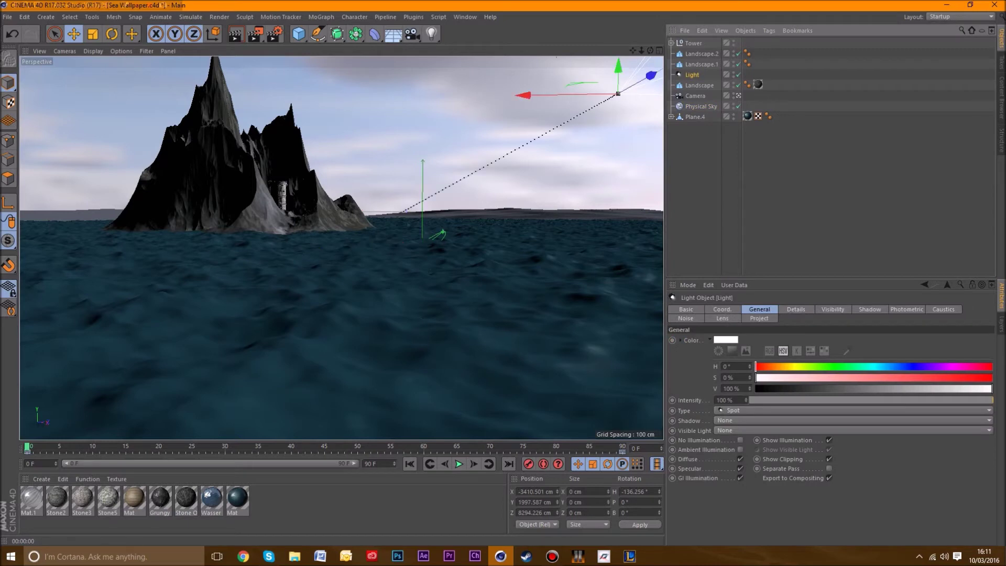
pyautogui.click(833, 309)
pyautogui.click(721, 318)
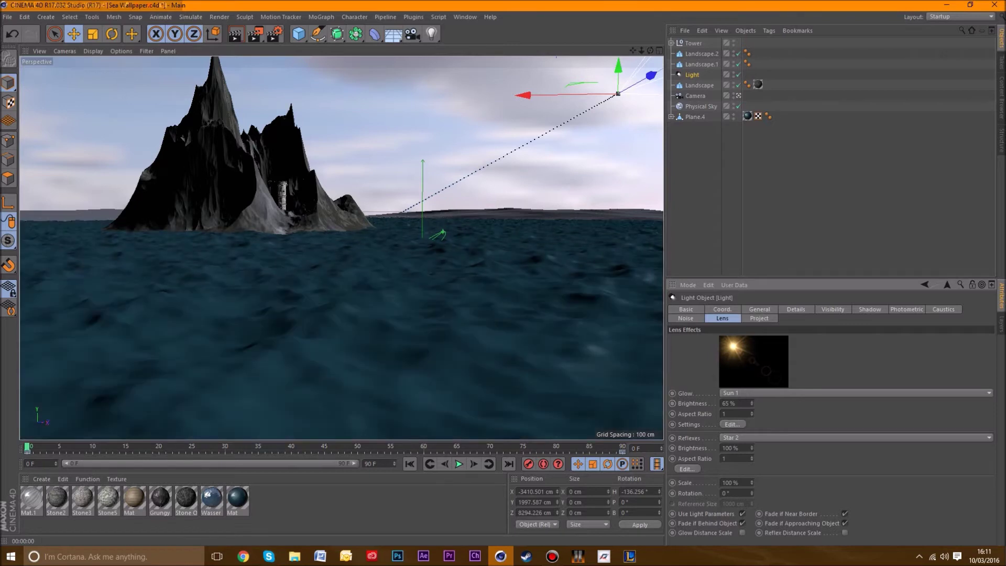
pyautogui.click(543, 464)
pyautogui.hotkey('ctrl', 'F9')
pyautogui.keyDown('ctrl'); pyautogui.click(672, 403); pyautogui.keyUp('ctrl')
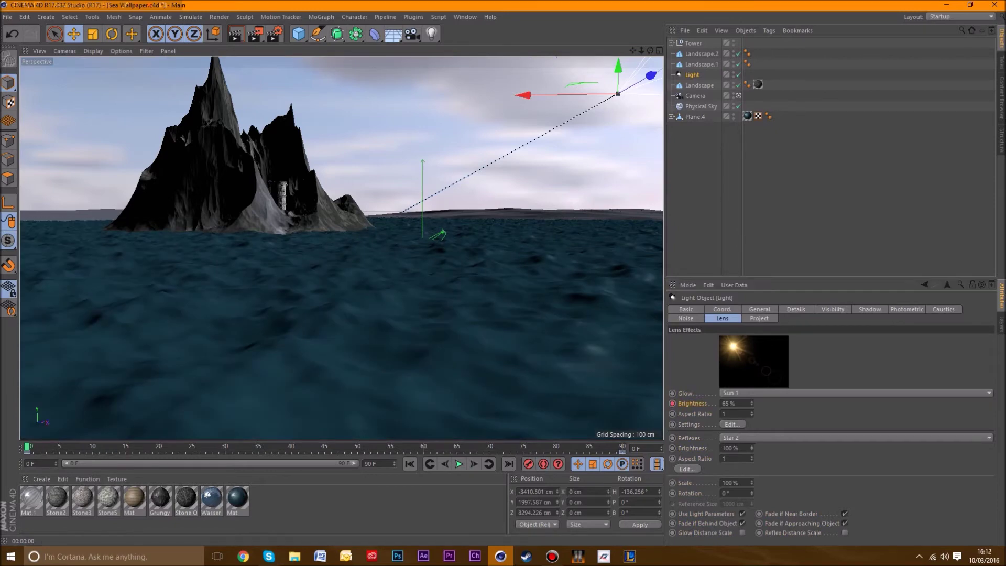
# At frame 90, keyframe the Light's lens glow brightness at 5%
pyautogui.moveTo(27, 448); pyautogui.dragTo(623, 448)
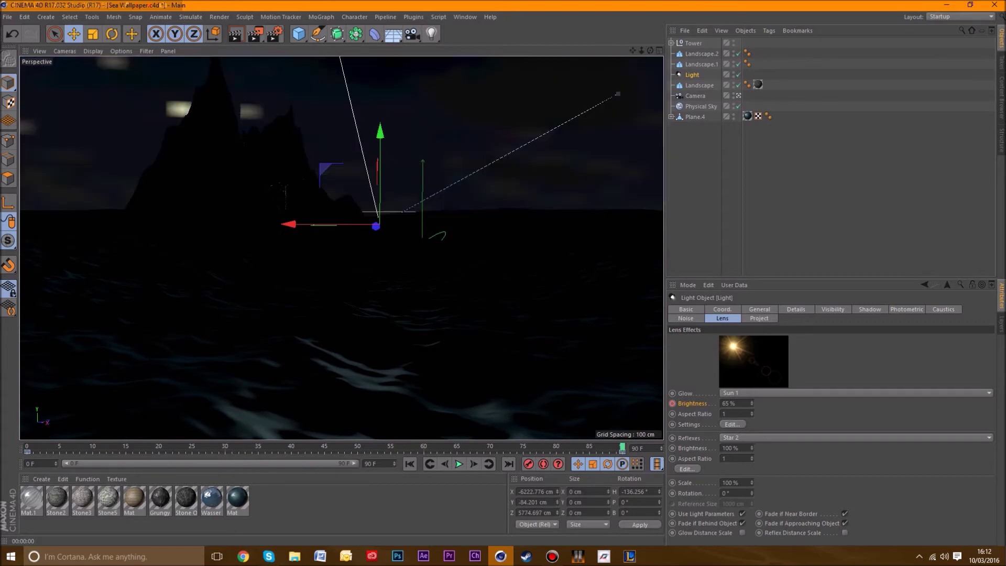
pyautogui.moveTo(726, 403); pyautogui.dragTo(722, 403)
pyautogui.press('BackSpace')
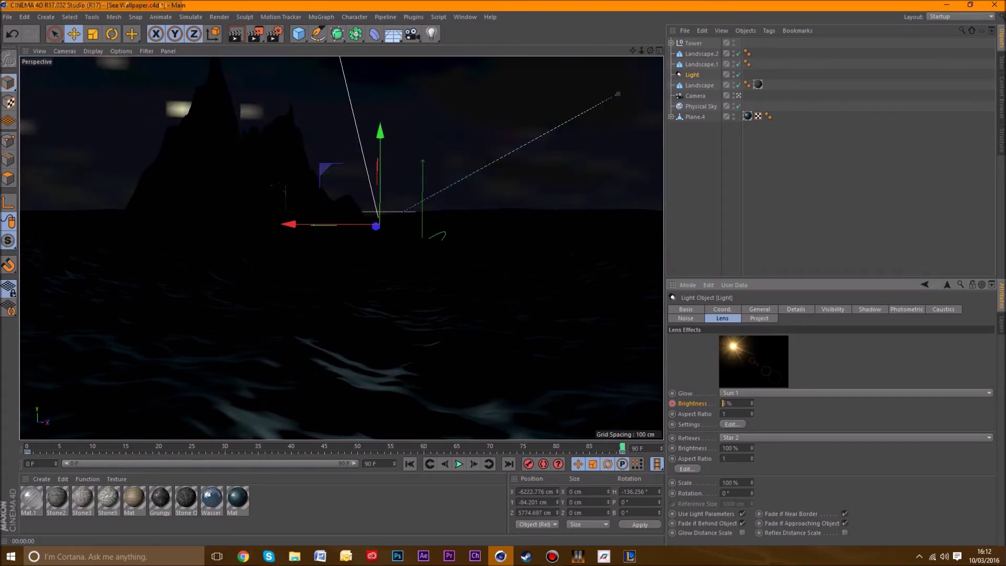
pyautogui.press('Return')
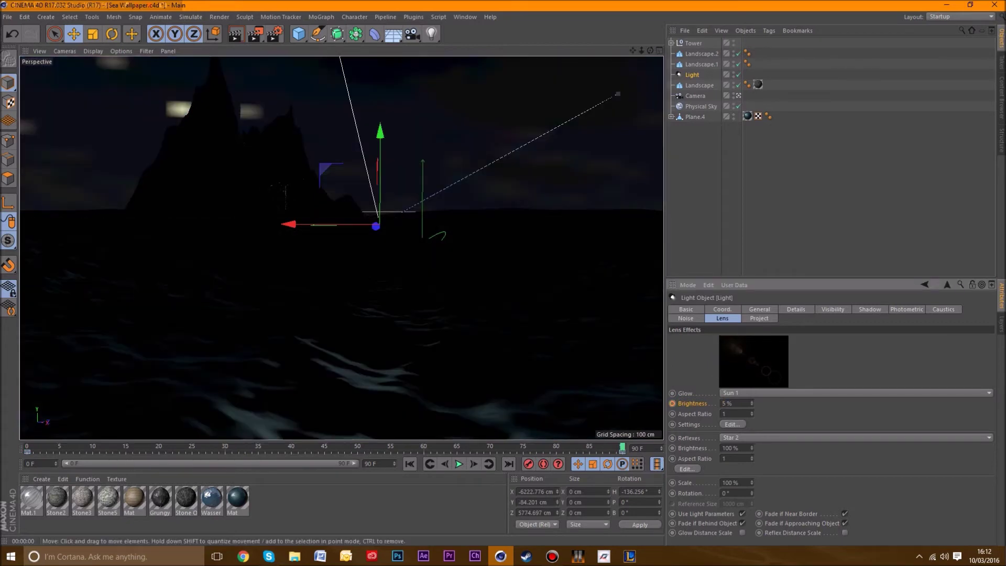
pyautogui.click(673, 403)
# Step back through the animation to frame 63 and render the view to check the fading glow
pyautogui.moveTo(622, 447); pyautogui.dragTo(563, 447)
pyautogui.press('f')
pyautogui.press('f')
pyautogui.press('f')
pyautogui.press('f')
pyautogui.press('f')
pyautogui.press('f')
pyautogui.press('f')
pyautogui.press('f')
pyautogui.press('f')
pyautogui.press('f')
pyautogui.press('f')
pyautogui.press('f')
pyautogui.press('f')
pyautogui.press('f')
pyautogui.press('f')
pyautogui.press('f')
pyautogui.press('f')
pyautogui.press('f')
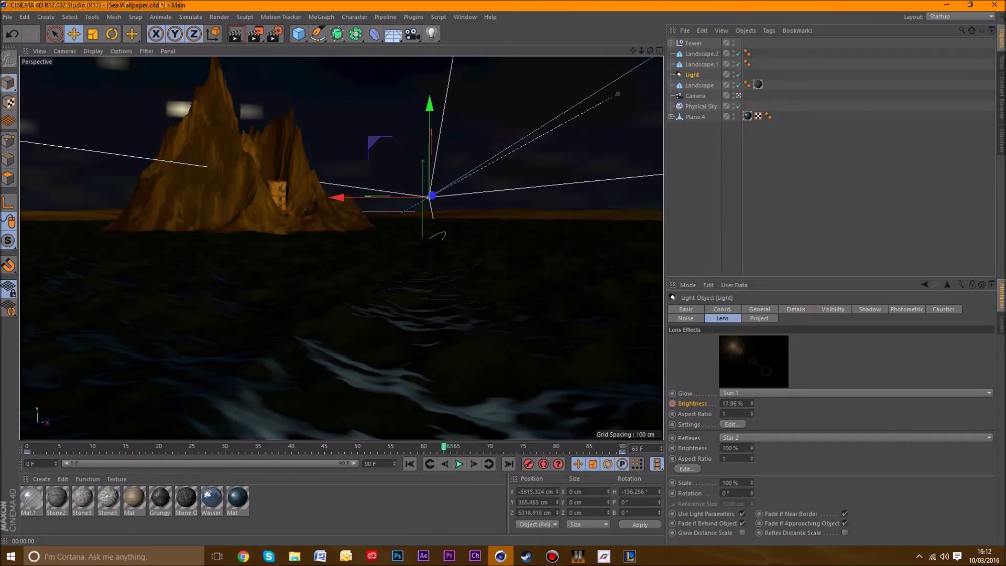
pyautogui.click(236, 33)
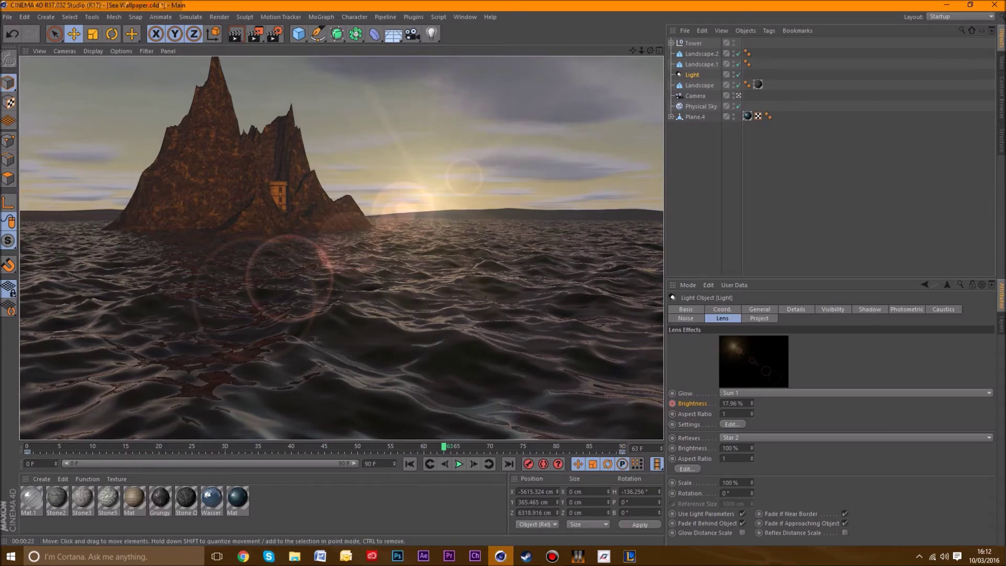
# Back at frame 0, keyframe the Time value at 0 on the HOT4D object under Plane.4
pyautogui.moveTo(444, 447); pyautogui.dragTo(27, 446)
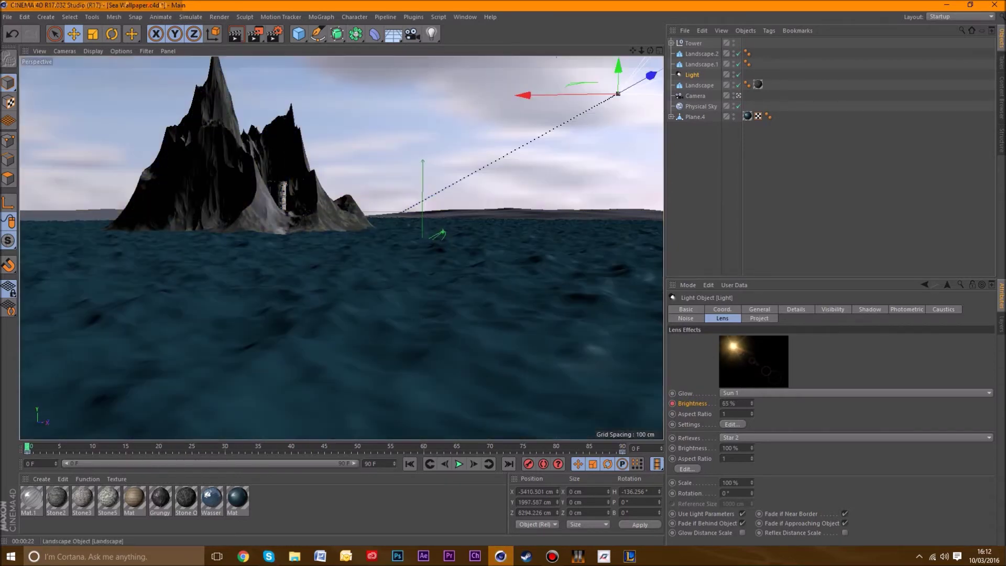
pyautogui.click(695, 116)
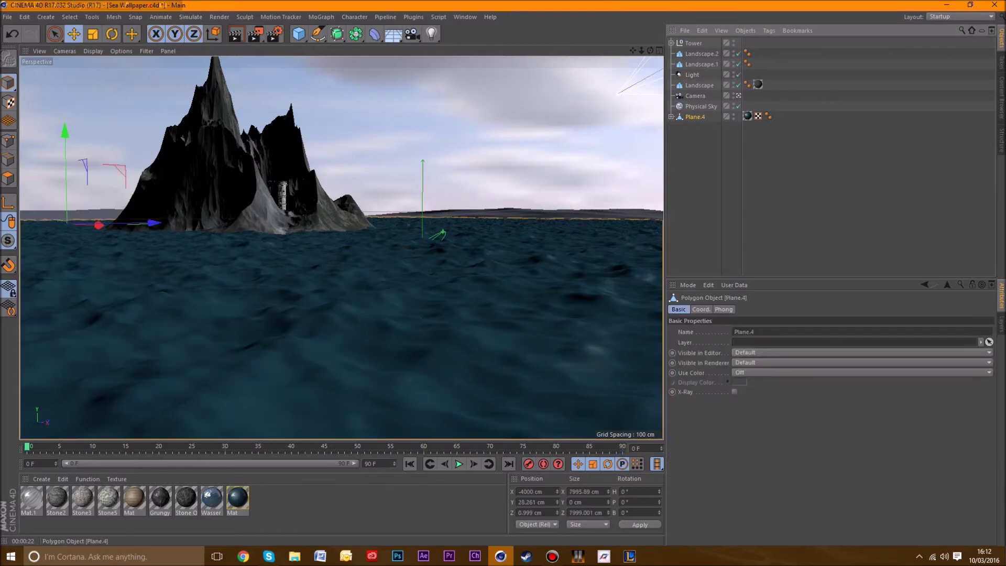
pyautogui.click(672, 116)
pyautogui.click(700, 127)
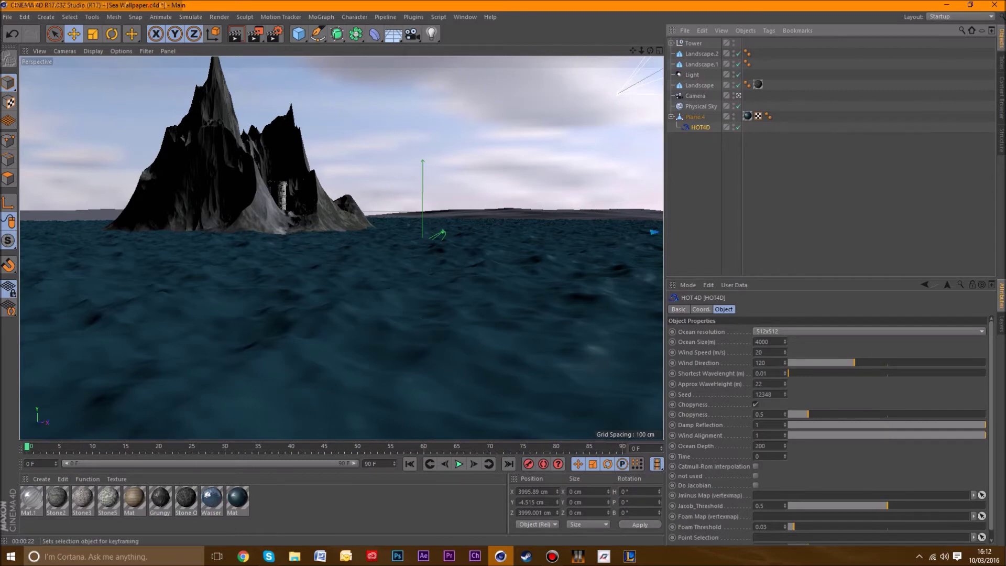
pyautogui.keyDown('ctrl'); pyautogui.click(672, 456); pyautogui.keyUp('ctrl')
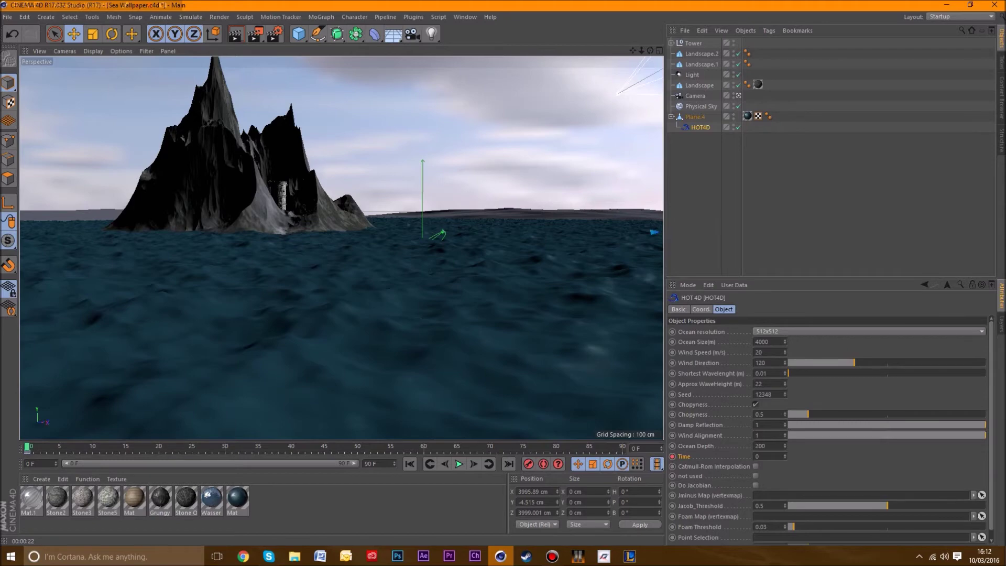
# Try a HOT4D Time of 20 at frame 90, check the neighbouring frames, and undo it
pyautogui.moveTo(27, 447); pyautogui.dragTo(622, 447)
pyautogui.doubleClick(757, 456)
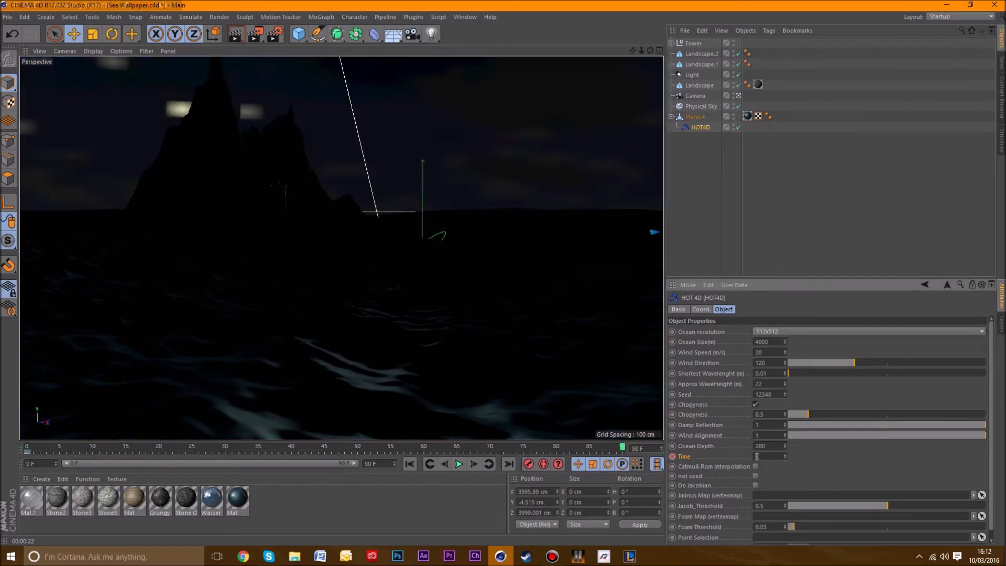
pyautogui.write('20')
pyautogui.press('Return')
pyautogui.click(761, 456)
pyautogui.press('Return')
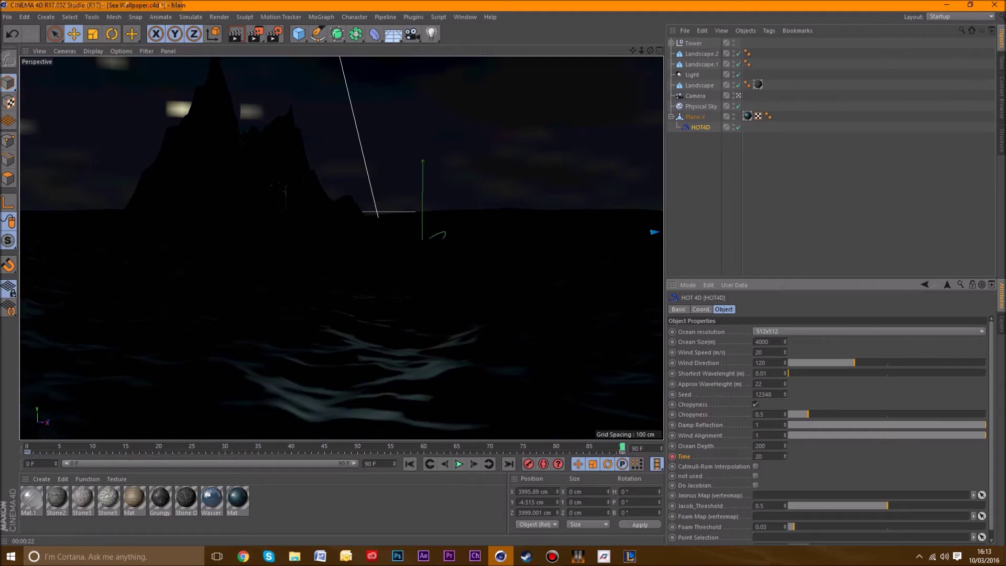
pyautogui.moveTo(622, 448); pyautogui.dragTo(615, 447)
pyautogui.press('f')
pyautogui.press('f')
pyautogui.press('g')
pyautogui.press('g')
pyautogui.hotkey('ctrl', 'z')
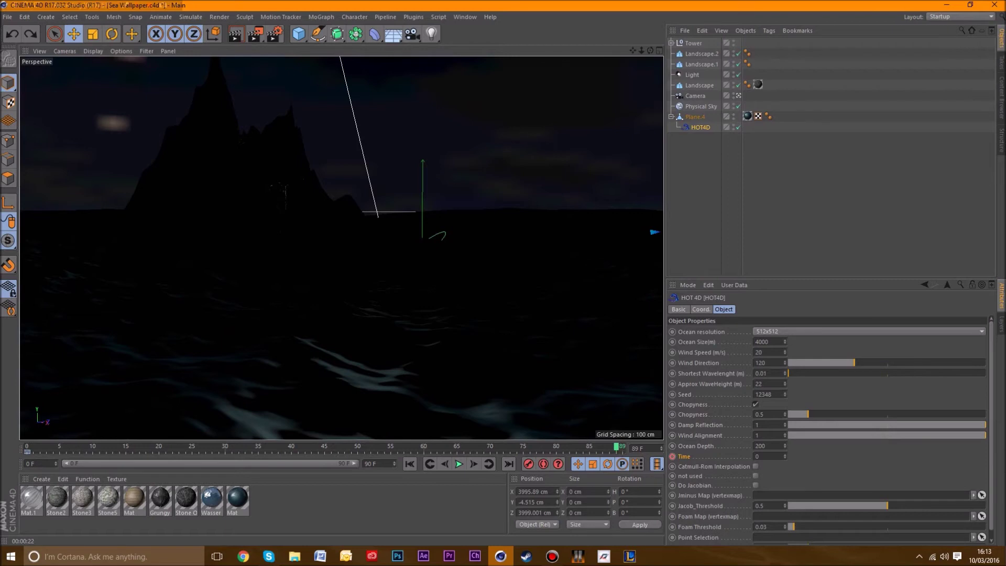
# At frame 90, keyframe the HOT4D Time at 20
pyautogui.press('g')
pyautogui.doubleClick(757, 456)
pyautogui.write('20')
pyautogui.press('Return')
# Check the wave motion by stepping back from frame 90, playing from frame 0, and stepping through the first frames
pyautogui.press('f')
pyautogui.press('f')
pyautogui.press('f')
pyautogui.press('f')
pyautogui.press('f')
pyautogui.press('f')
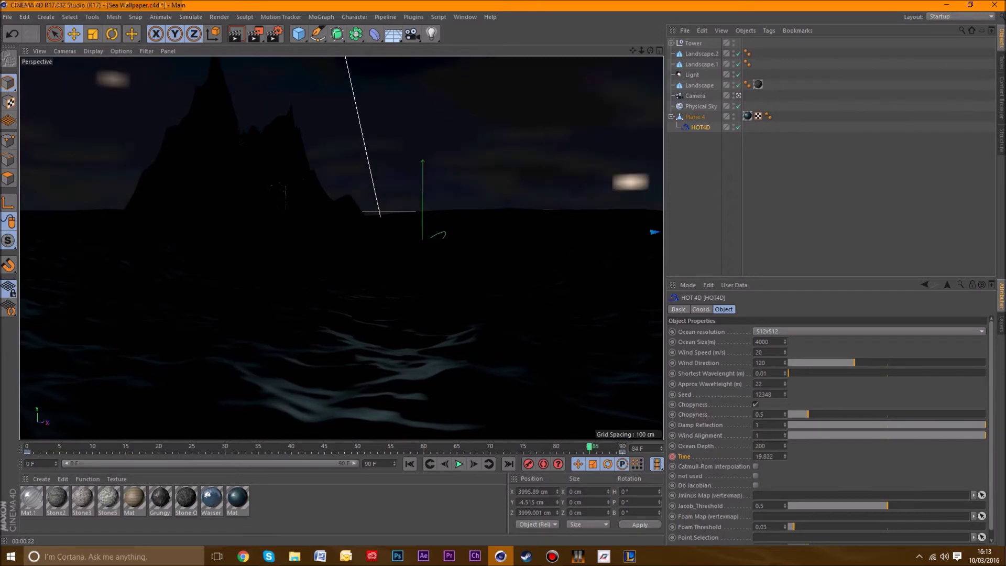
pyautogui.moveTo(584, 446); pyautogui.dragTo(27, 446)
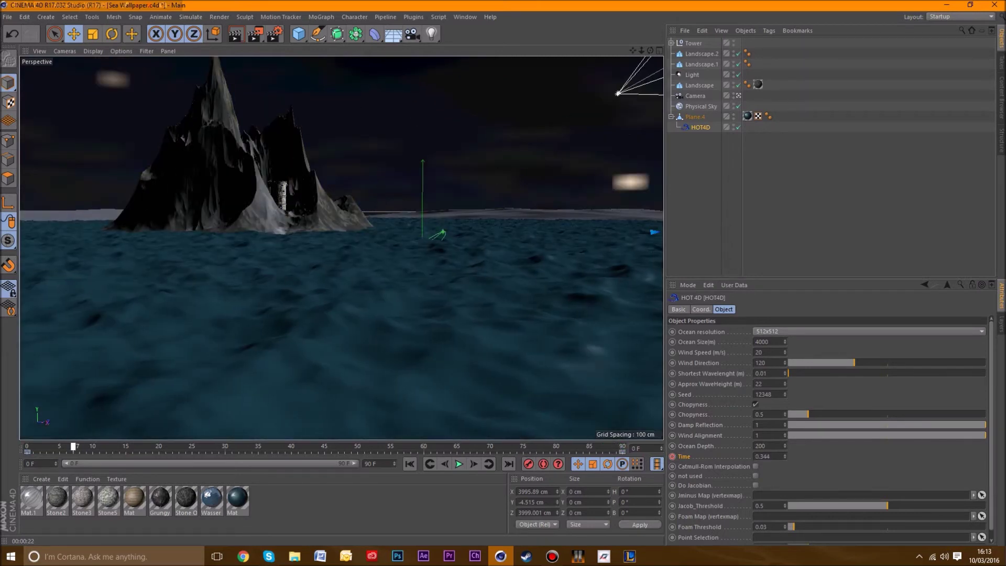
pyautogui.click(459, 464)
pyautogui.click(459, 464)
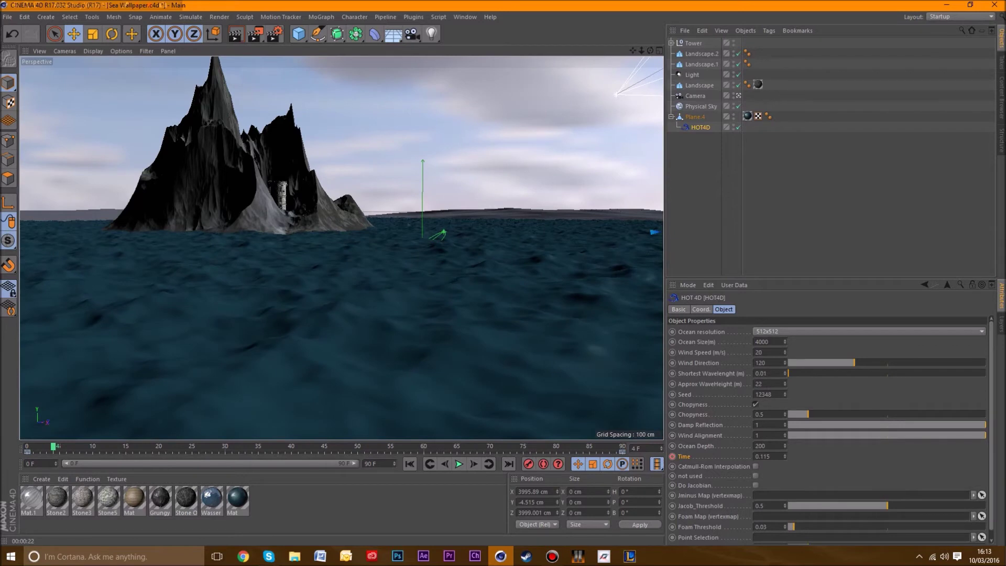
pyautogui.press('g')
pyautogui.press('g')
pyautogui.press('g')
pyautogui.press('g')
pyautogui.press('g')
pyautogui.press('g')
pyautogui.press('f')
pyautogui.press('f')
pyautogui.press('f')
pyautogui.press('f')
pyautogui.press('f')
pyautogui.hotkey('shift', 'f')
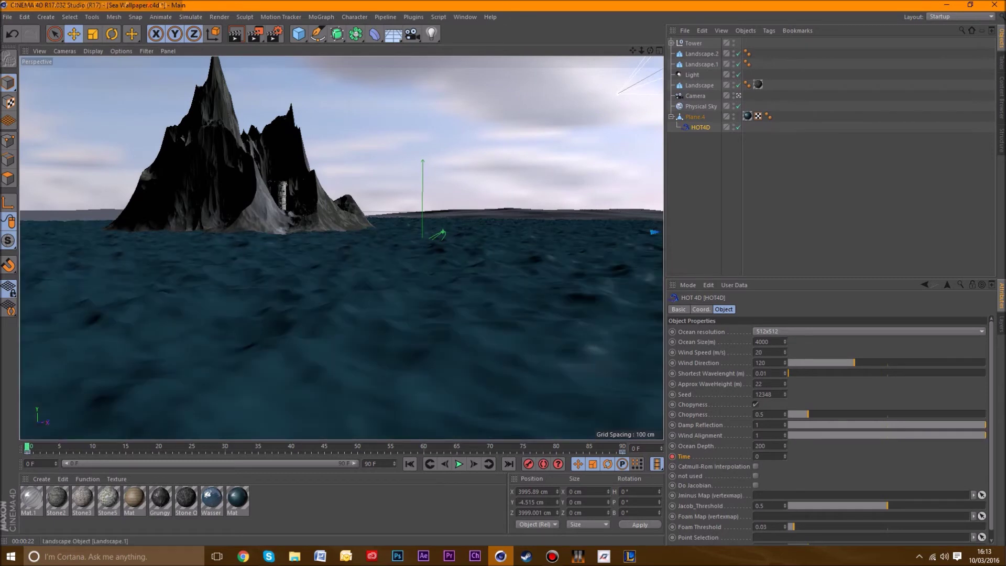
# Examine the Physical Sky's basic, time, sky, sun, atmosphere, cloud and detail settings
pyautogui.click(671, 117)
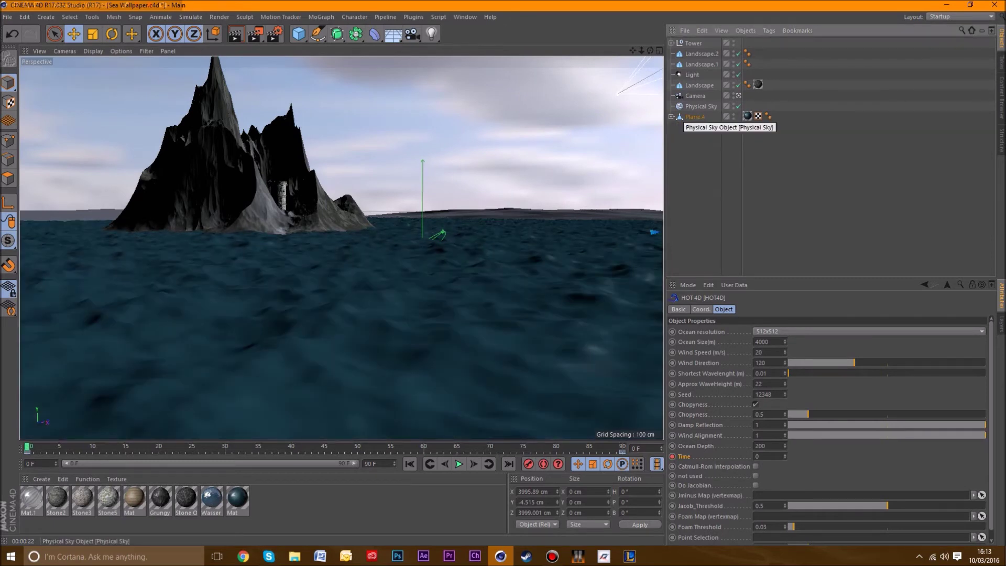
pyautogui.click(701, 106)
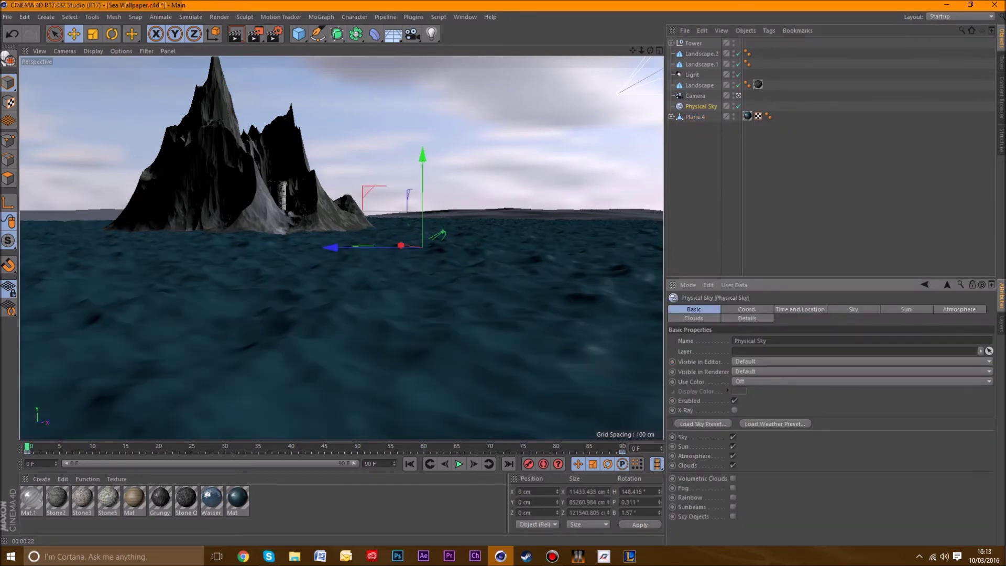
pyautogui.click(853, 309)
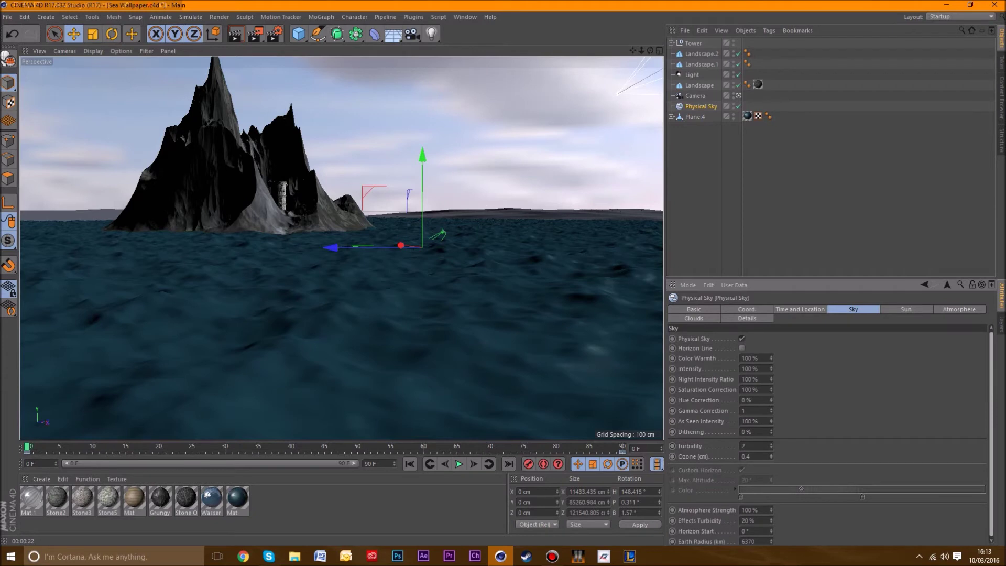
pyautogui.click(693, 309)
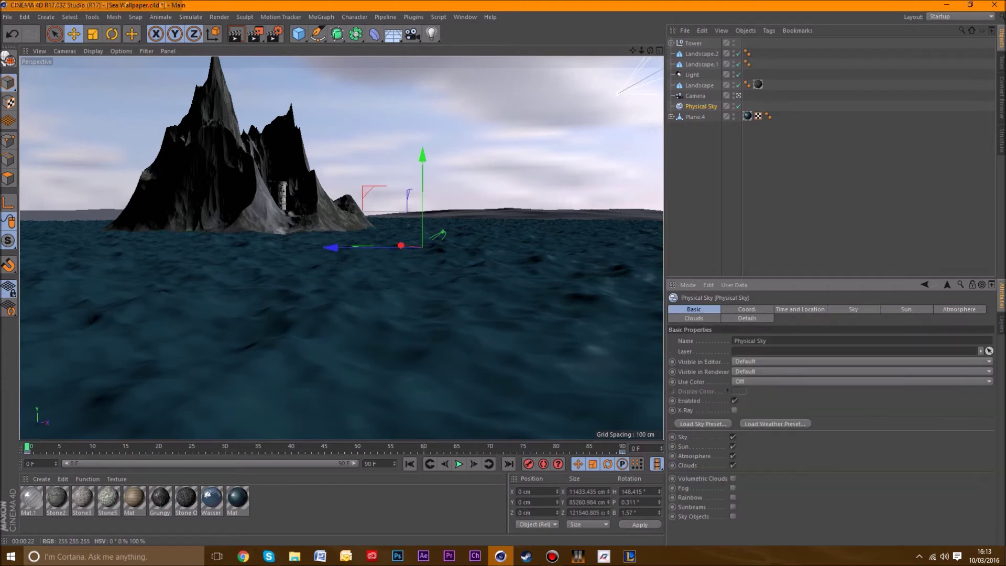
pyautogui.click(799, 309)
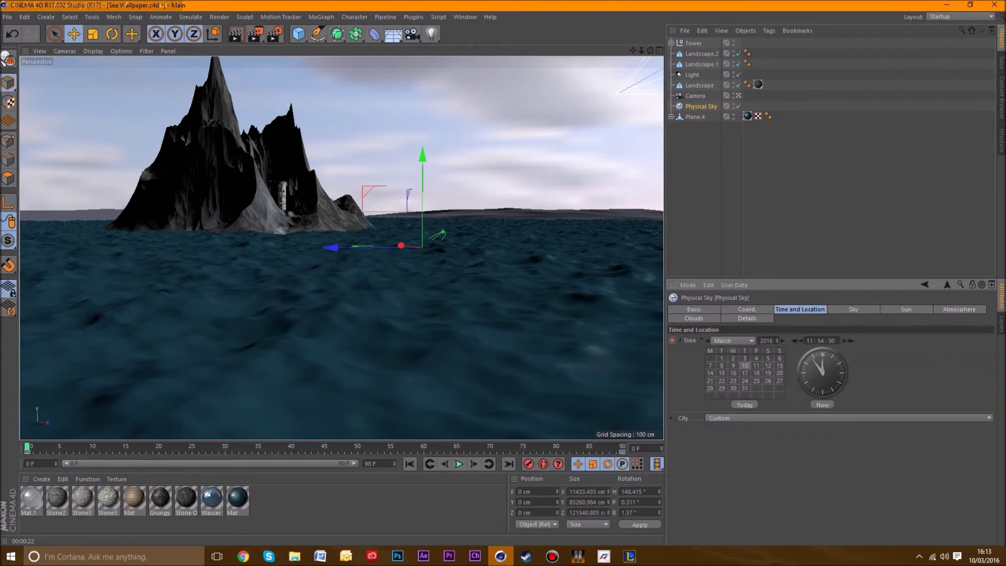
pyautogui.click(853, 309)
pyautogui.click(906, 309)
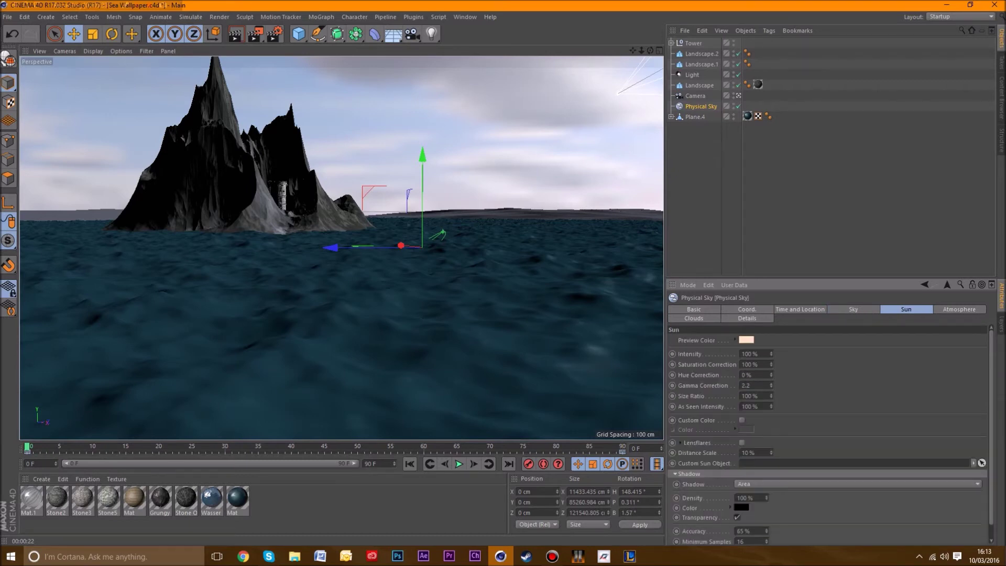
pyautogui.scroll(-1, 827, 435)
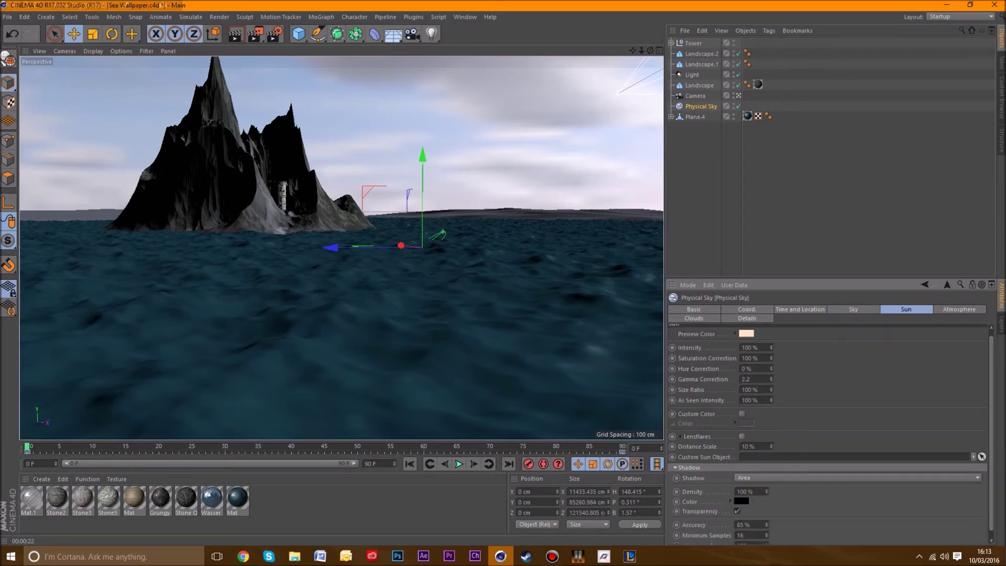
pyautogui.click(959, 309)
pyautogui.click(693, 318)
pyautogui.click(747, 318)
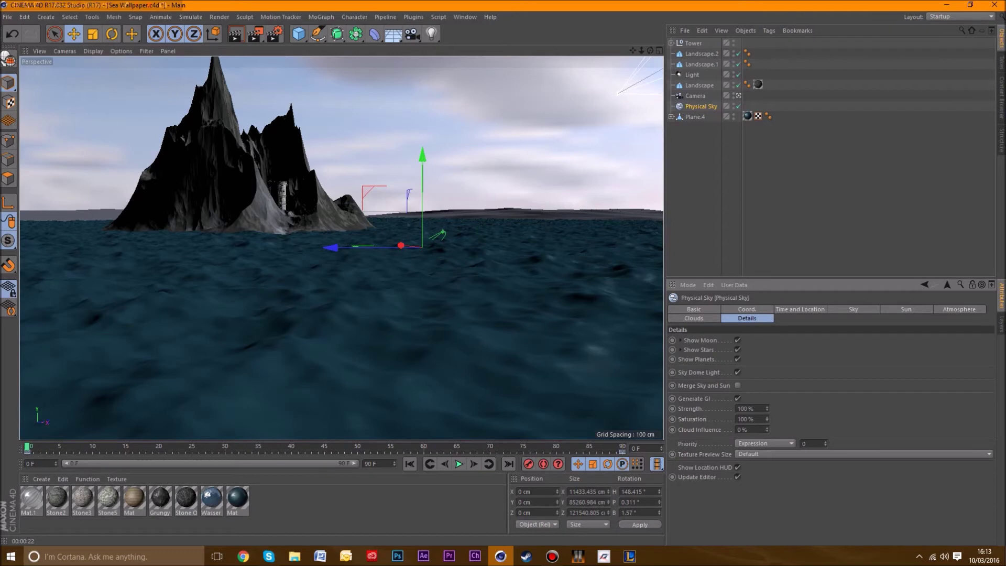
# Set Brighten Stars to 30% in the Physical Sky's star settings, play the animation, and return to frame 0
pyautogui.click(681, 340)
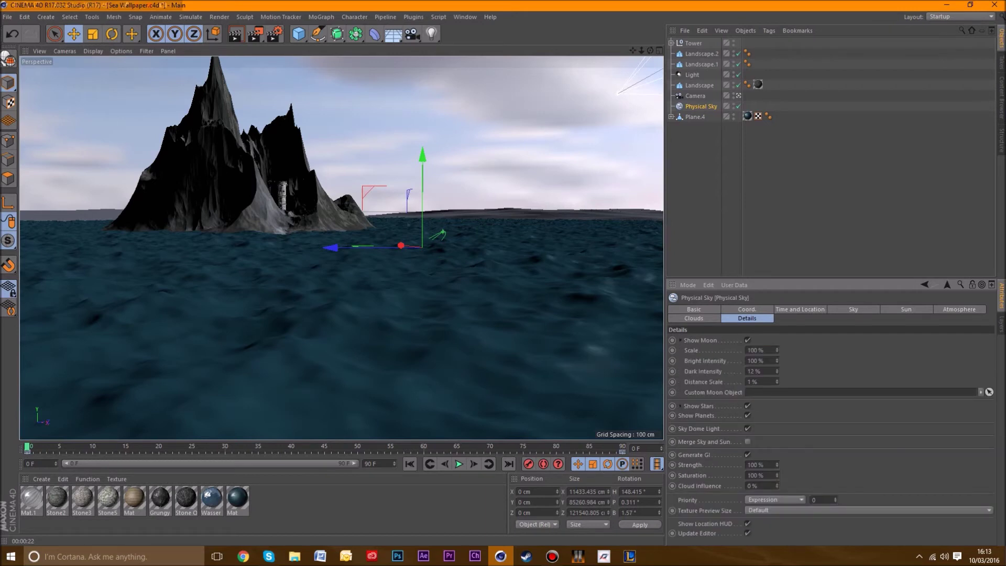
pyautogui.click(680, 341)
pyautogui.click(680, 350)
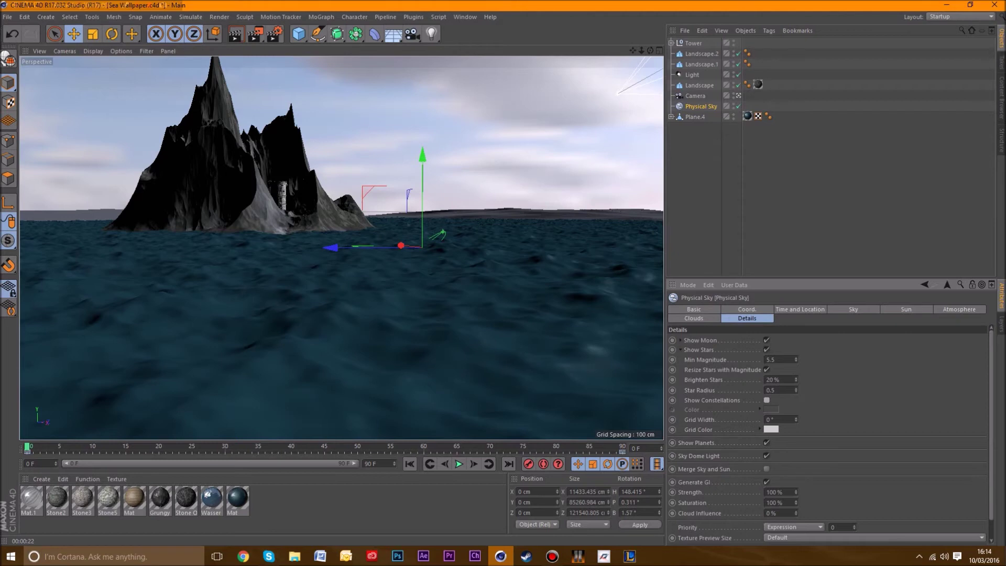
pyautogui.press('Delete')
pyautogui.press('Delete')
pyautogui.write('330')
pyautogui.press('Return')
pyautogui.press('F8')
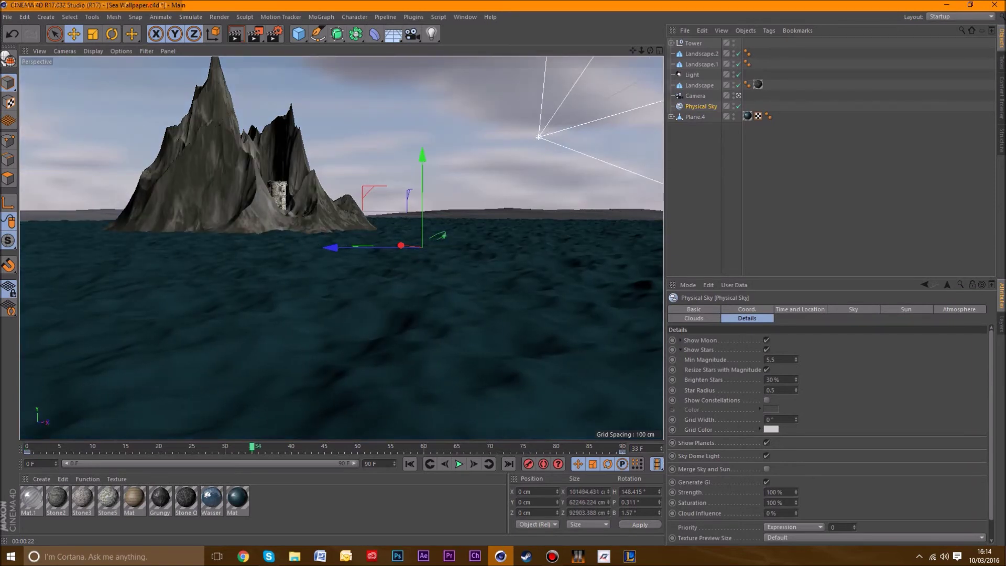
pyautogui.moveTo(53, 447); pyautogui.dragTo(27, 447)
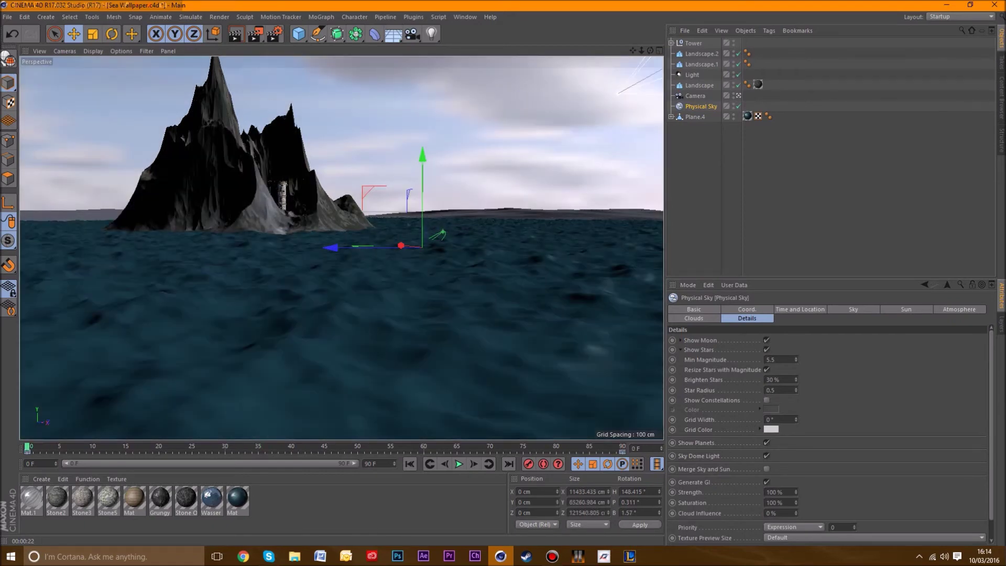
# In the render settings, choose AVI Movie as the save format and set the output's end frame to 90
pyautogui.hotkey('ctrl', 'b')
pyautogui.click(79, 53)
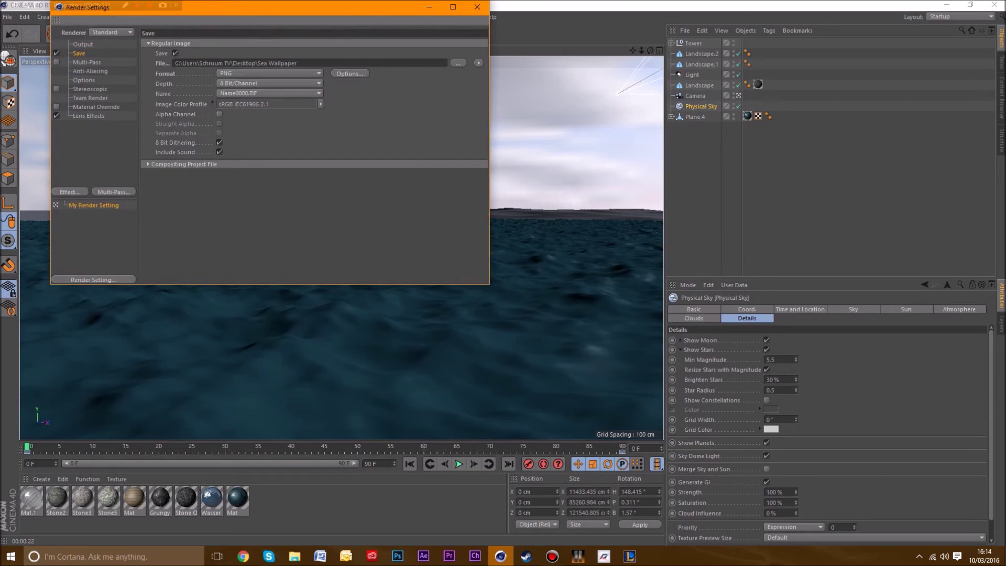
pyautogui.click(270, 73)
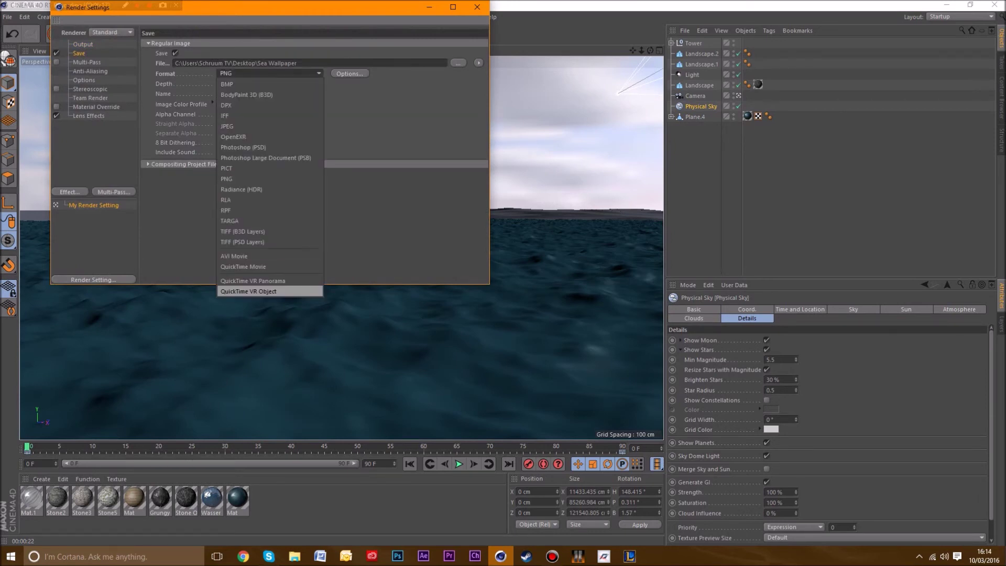
pyautogui.click(234, 256)
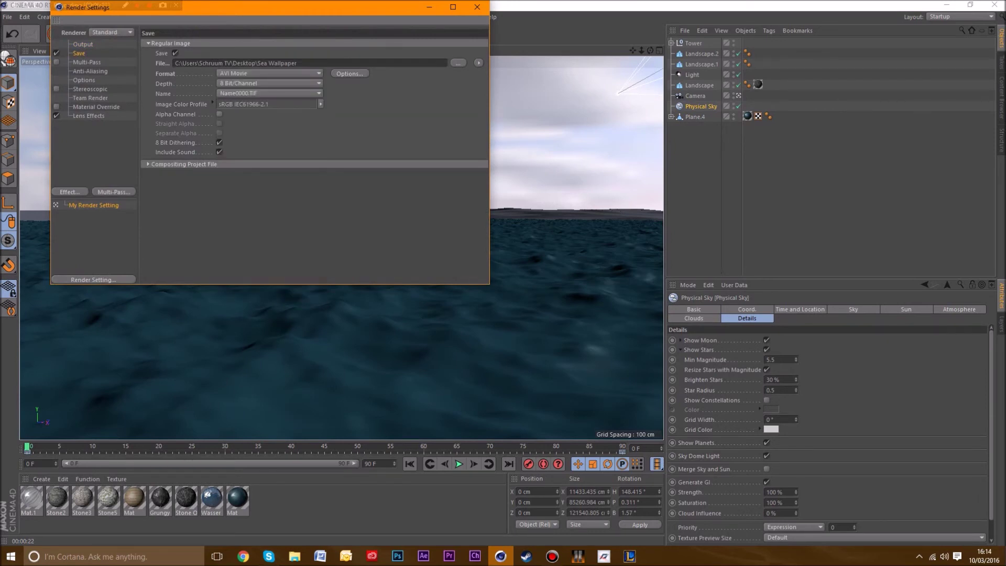
pyautogui.click(83, 44)
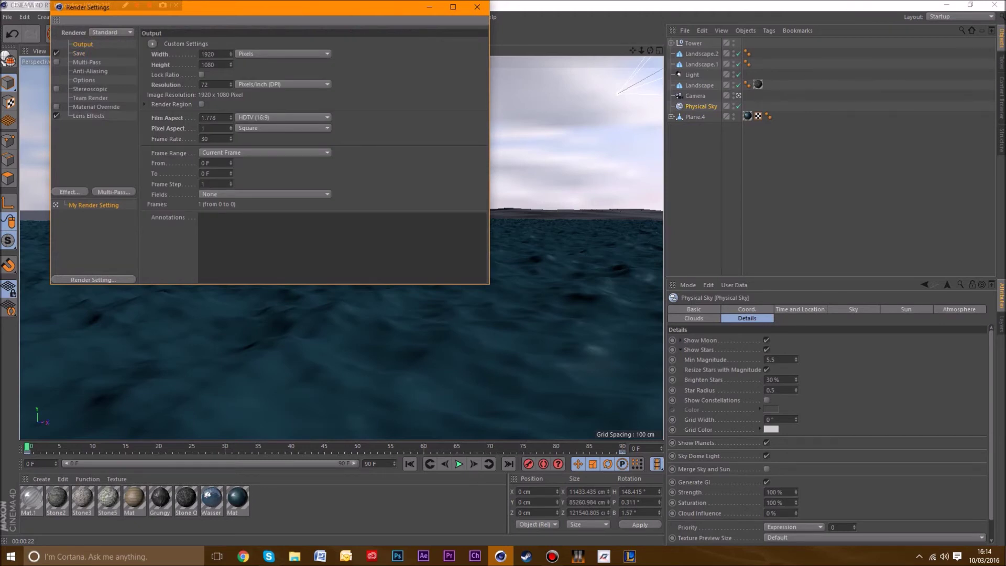
pyautogui.write('90')
pyautogui.press('Return')
pyautogui.click(477, 7)
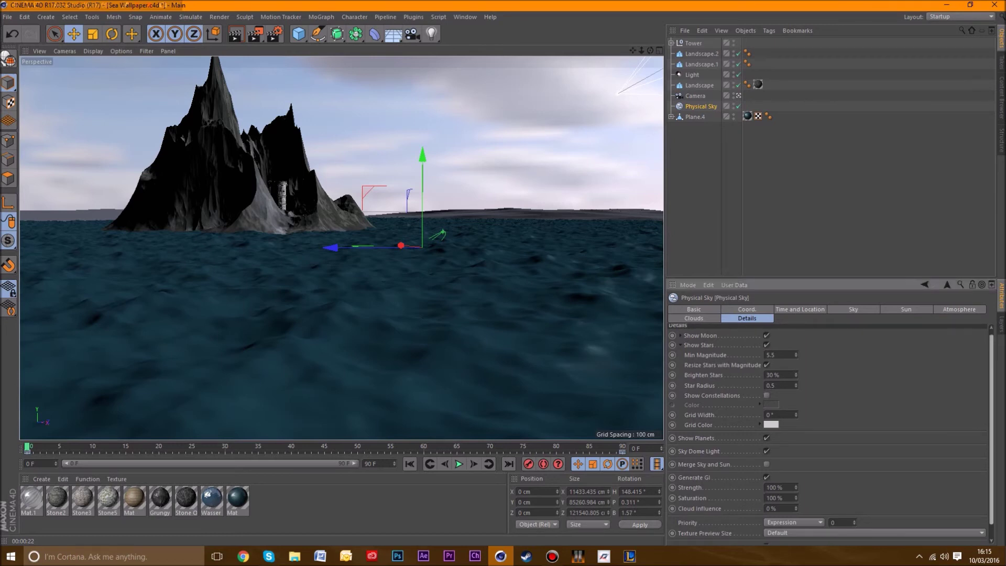
pyautogui.click(853, 309)
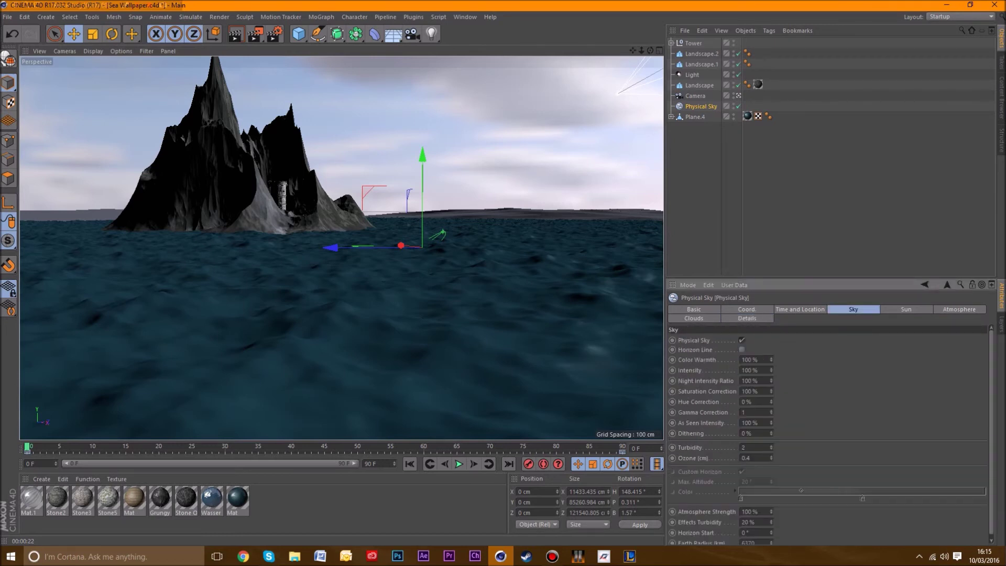
pyautogui.click(747, 318)
pyautogui.click(800, 309)
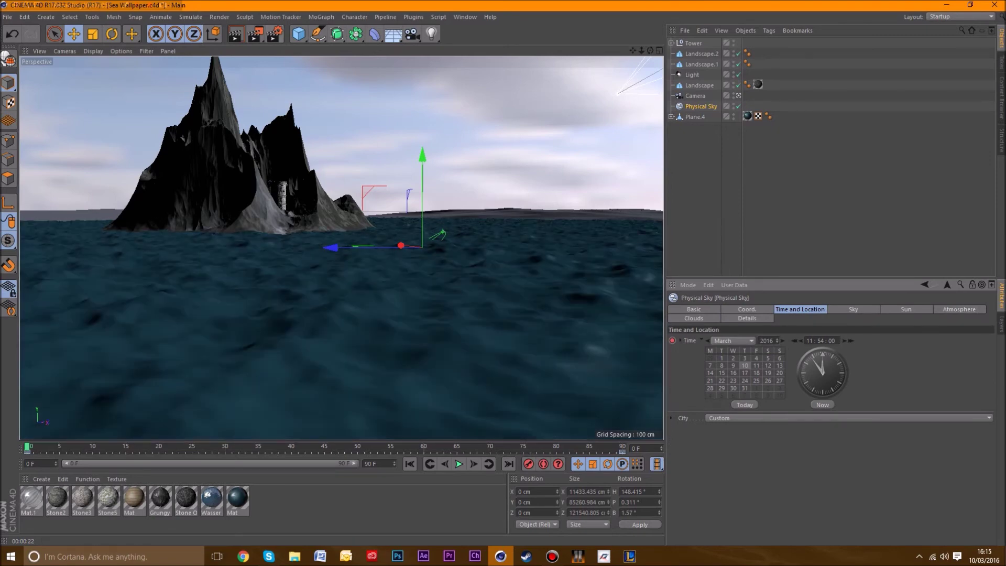
# Set the output frame rate to 15 in the render settings and close them
pyautogui.hotkey('ctrl', 'b')
pyautogui.click(207, 139)
pyautogui.press('BackSpace')
pyautogui.press('BackSpace')
pyautogui.write('15')
pyautogui.press('Return')
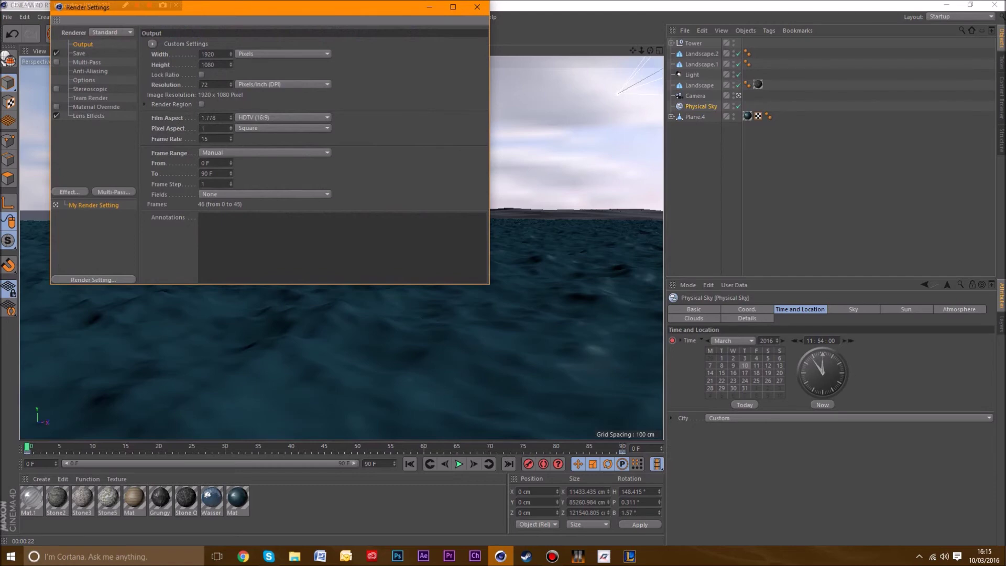
pyautogui.click(477, 7)
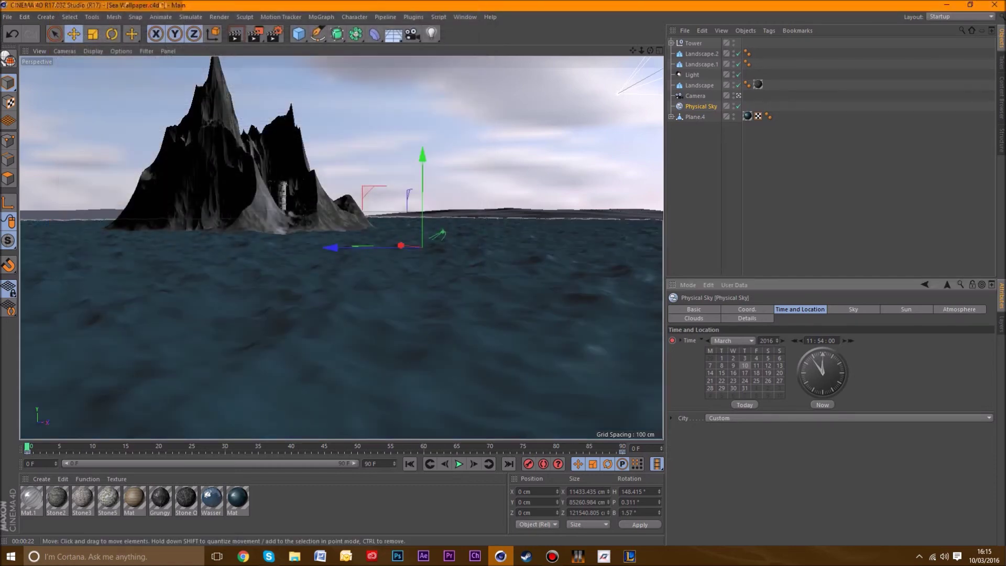
# Play the animation briefly to check it and return to frame 0
pyautogui.click(458, 464)
pyautogui.click(459, 464)
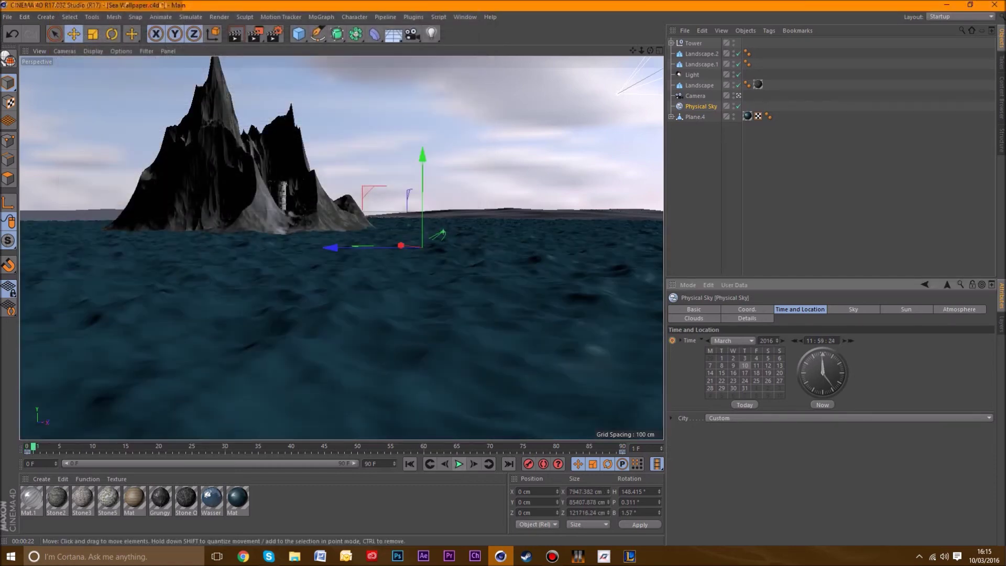
pyautogui.press('F8')
pyautogui.hotkey('shift', 'f')
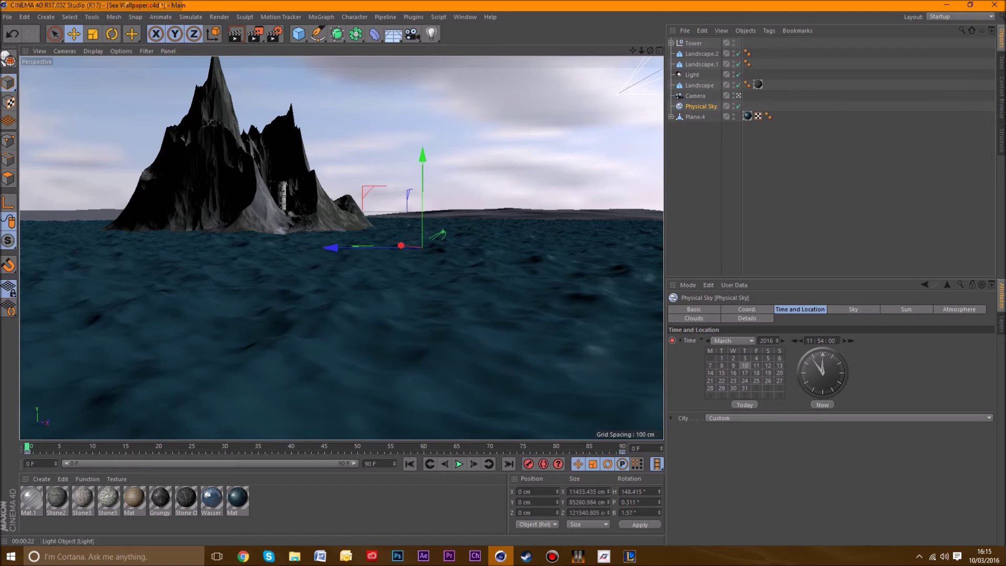
# Examine the settings of Landscape.2, Plane.4 and the HOT4D ocean object nested beneath the plane
pyautogui.click(701, 64)
pyautogui.click(701, 54)
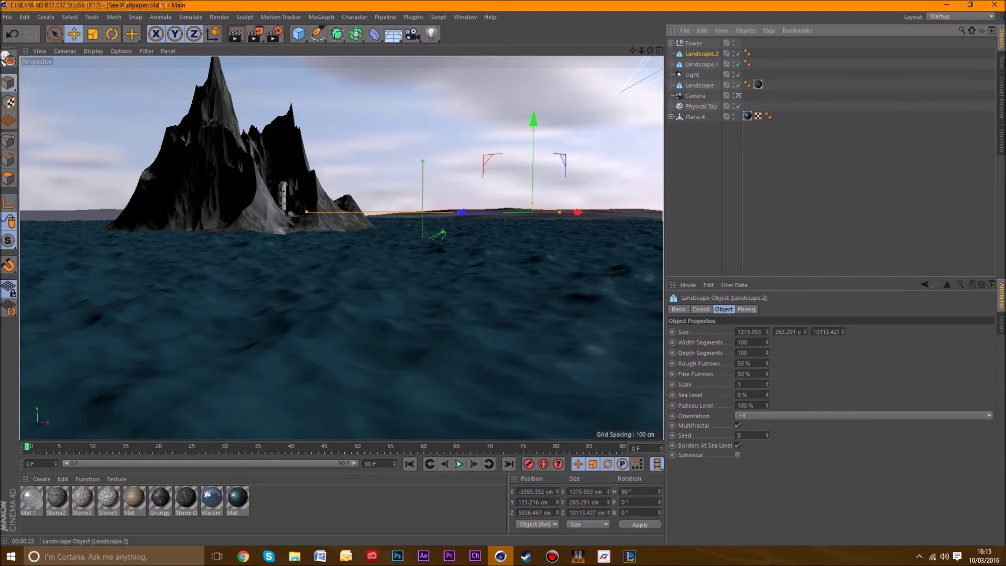
pyautogui.click(695, 116)
pyautogui.click(671, 116)
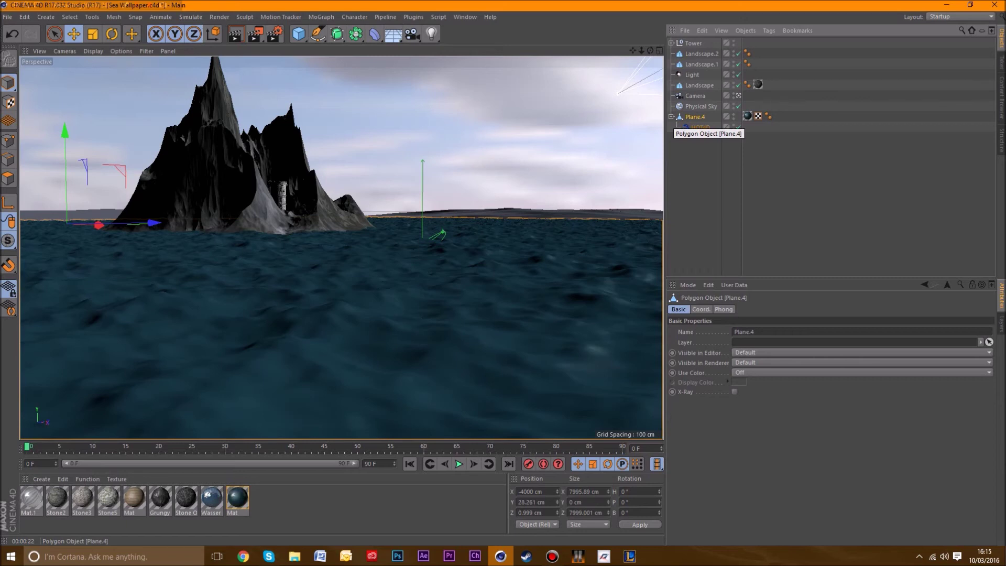
pyautogui.click(692, 127)
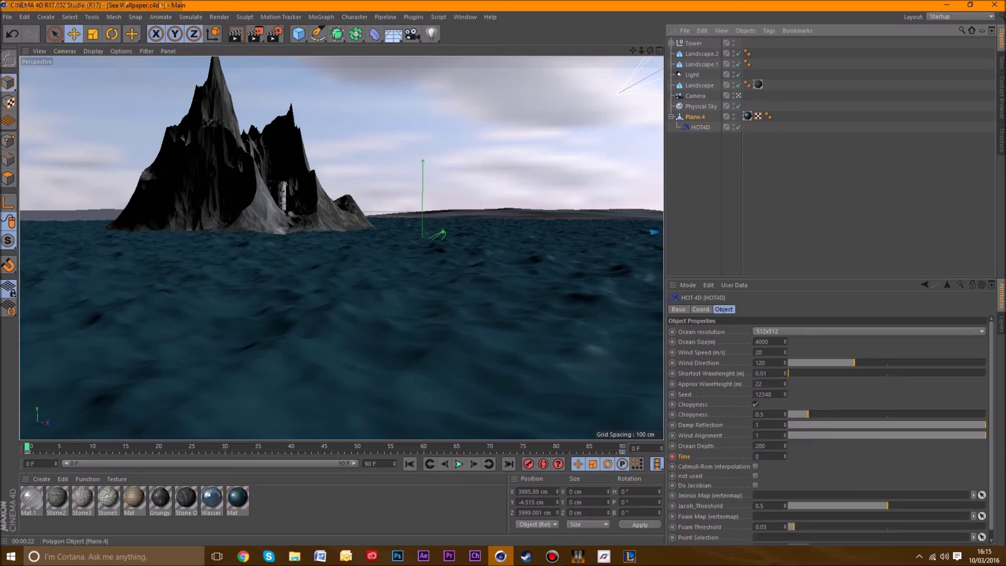
pyautogui.click(695, 116)
pyautogui.click(700, 126)
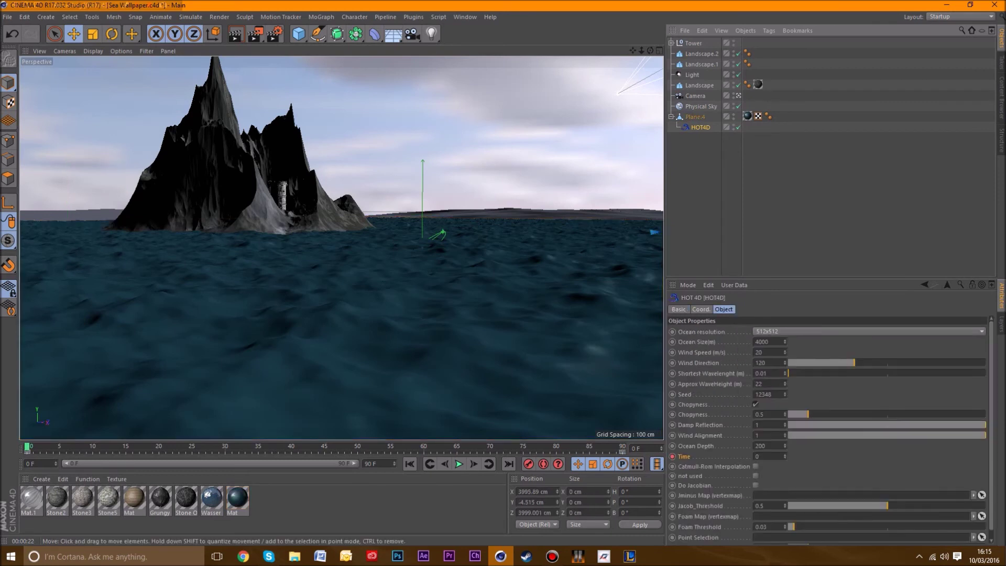
# Try adding a second HOT4D object under Plane.4 and lowering the original's wind speed to 19, undoing both changes
pyautogui.click(414, 17)
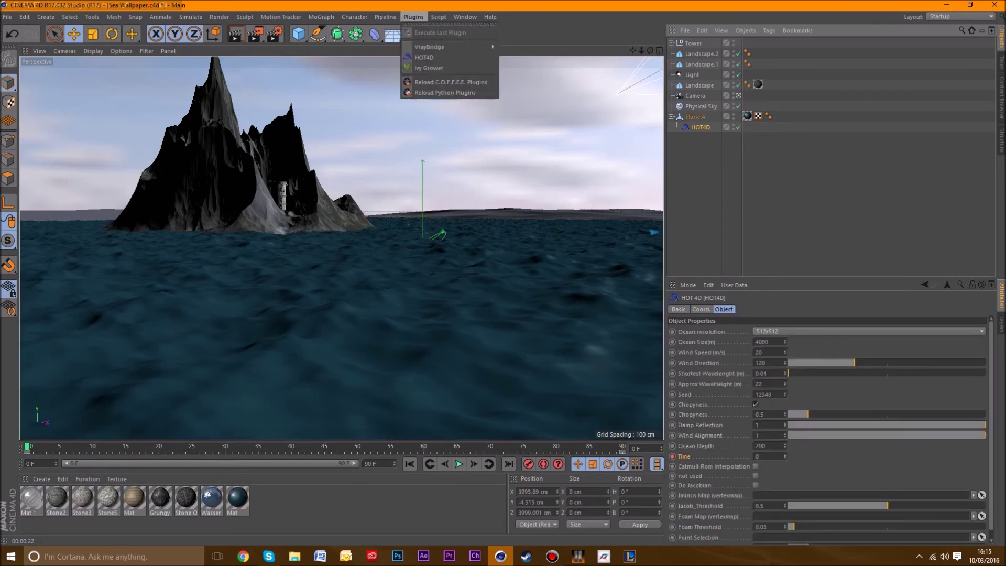
pyautogui.click(425, 57)
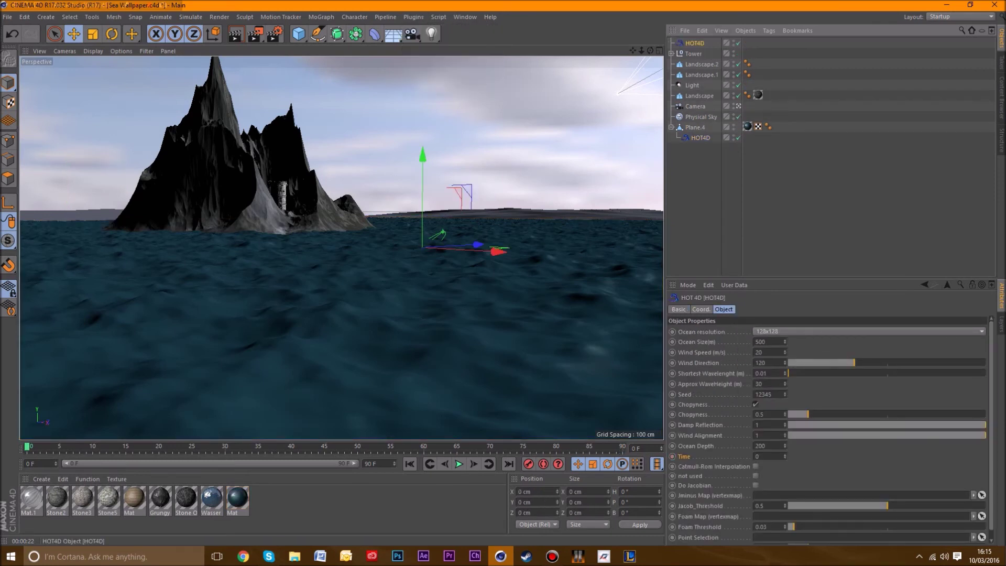
pyautogui.moveTo(695, 43); pyautogui.dragTo(695, 127)
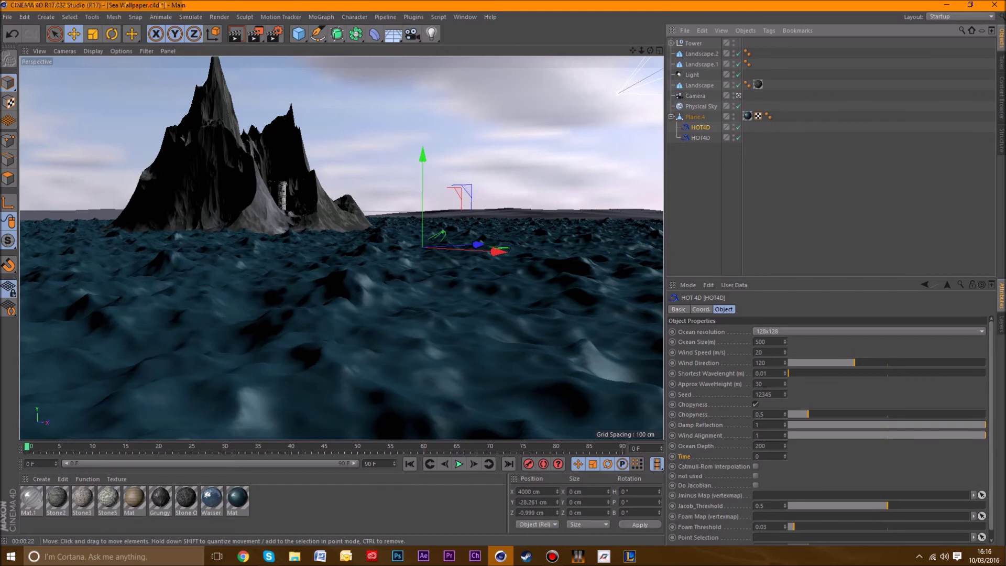
pyautogui.hotkey('ctrl', 'z')
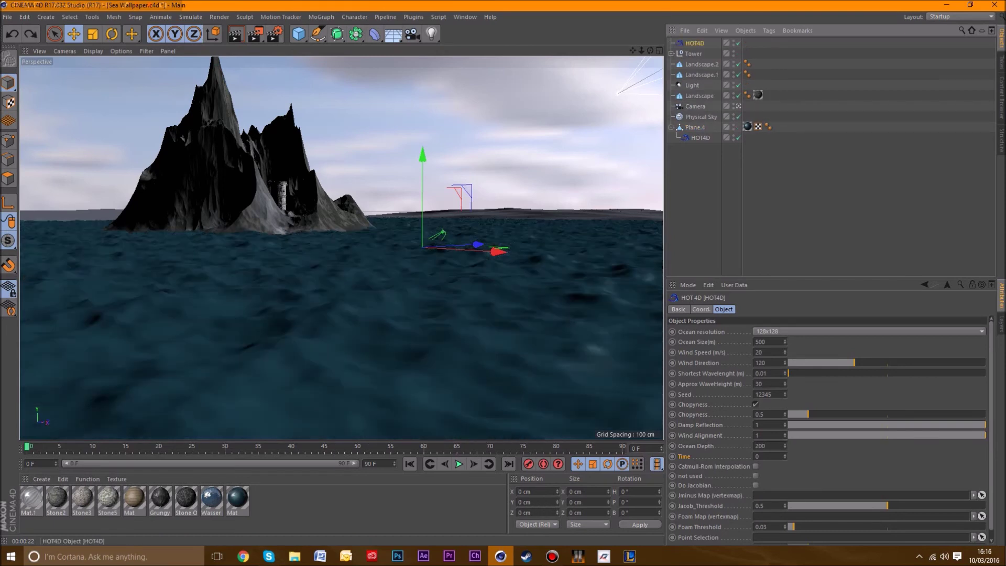
pyautogui.hotkey('ctrl', 'y')
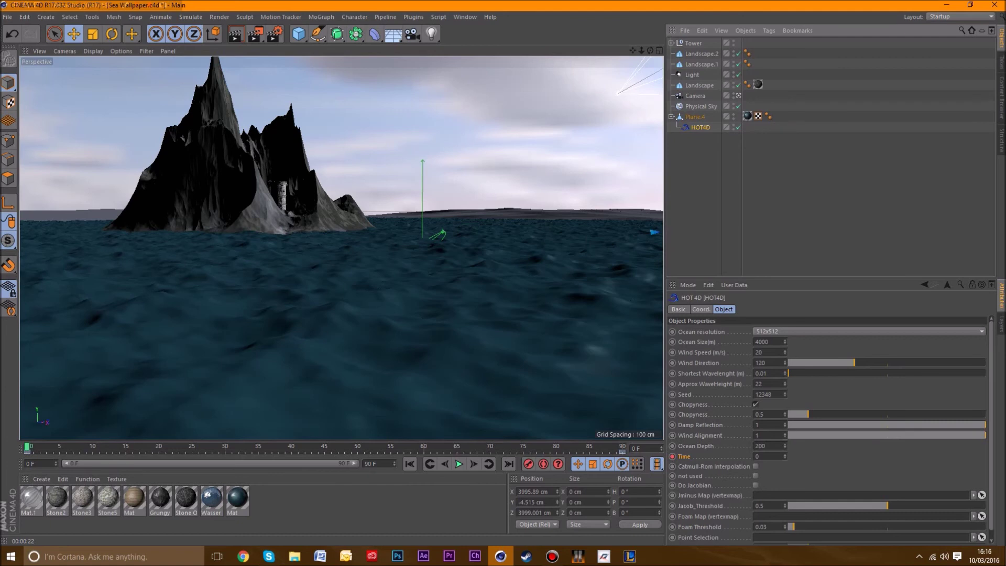
pyautogui.click(784, 355)
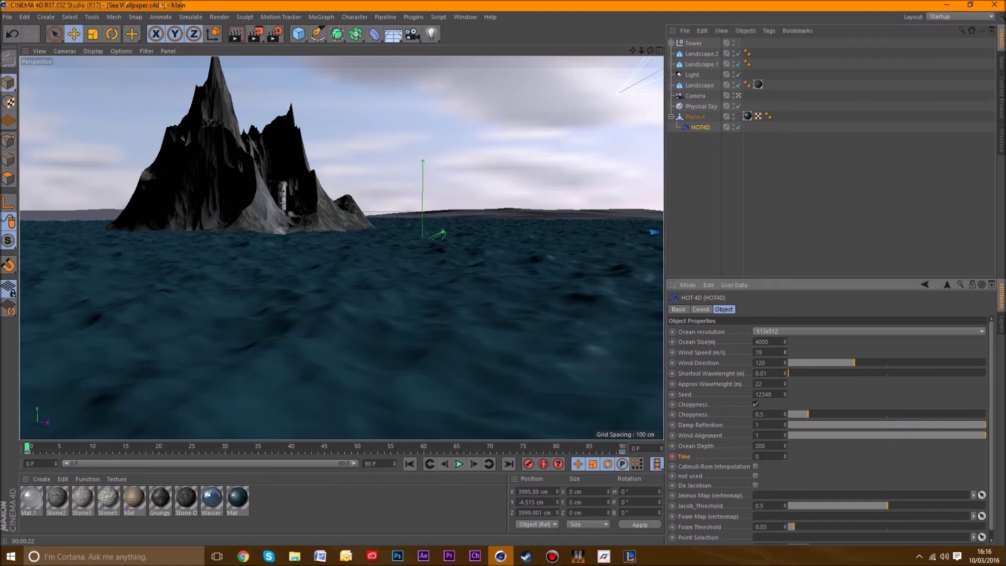
pyautogui.hotkey('ctrl', 'z')
# Add a Vibrate tag to the camera
pyautogui.click(695, 96)
pyautogui.rightClick(688, 96)
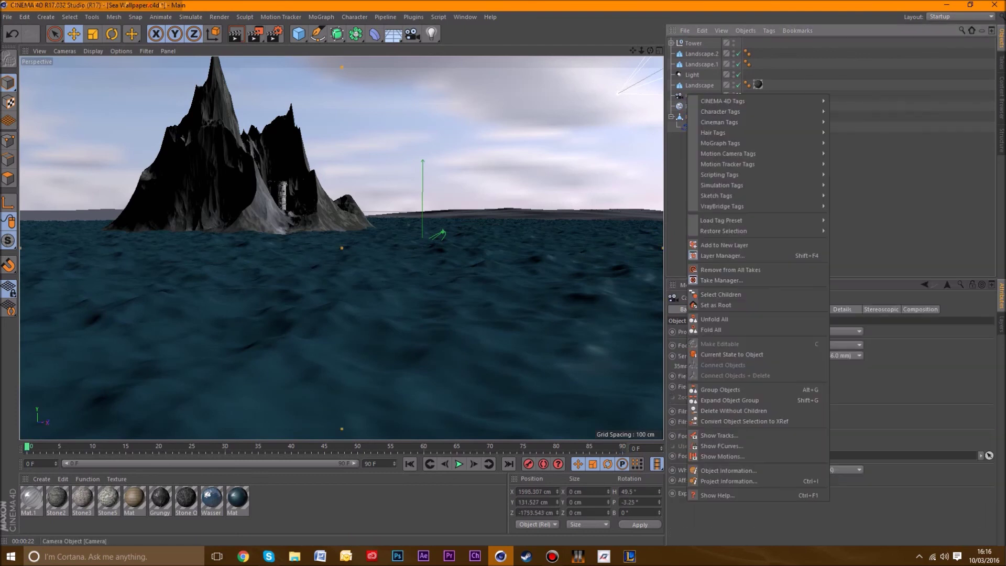
pyautogui.moveTo(733, 100)
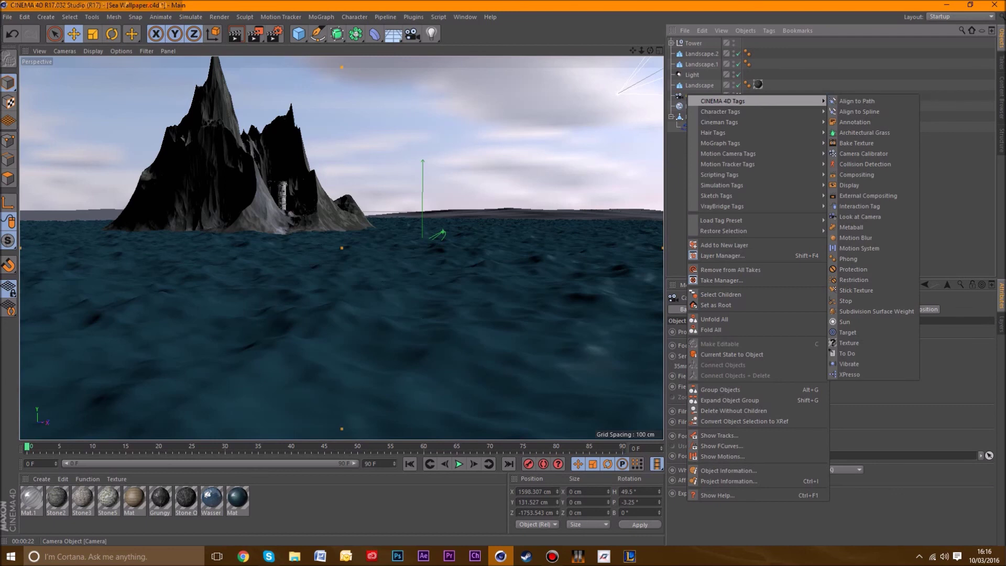
pyautogui.press('Escape')
pyautogui.rightClick(688, 96)
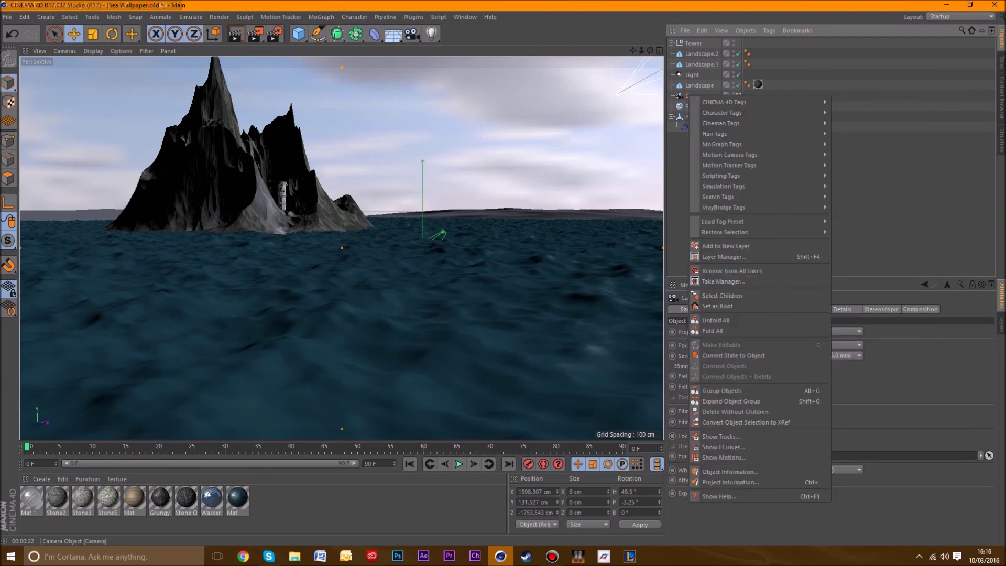
pyautogui.moveTo(733, 102)
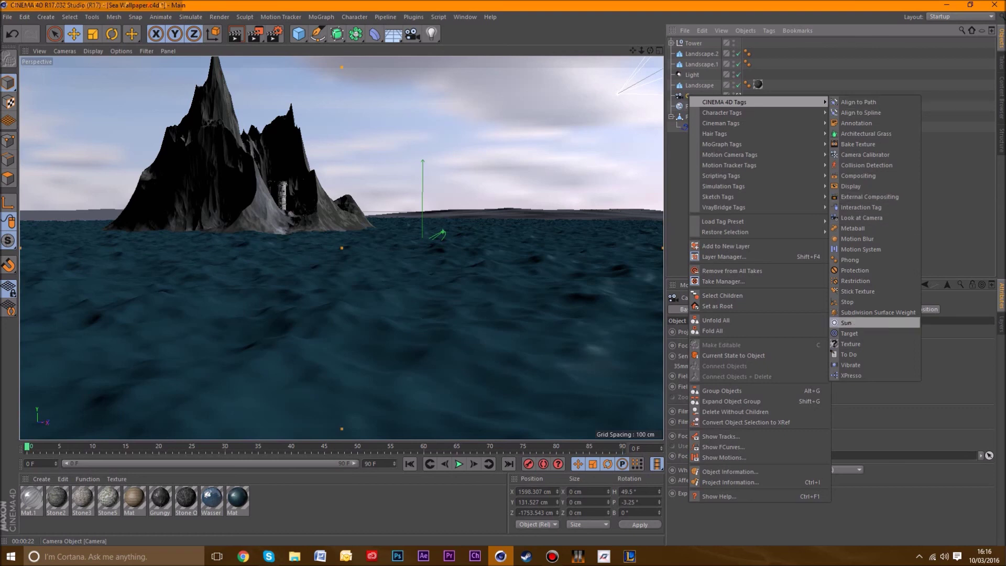
pyautogui.click(850, 365)
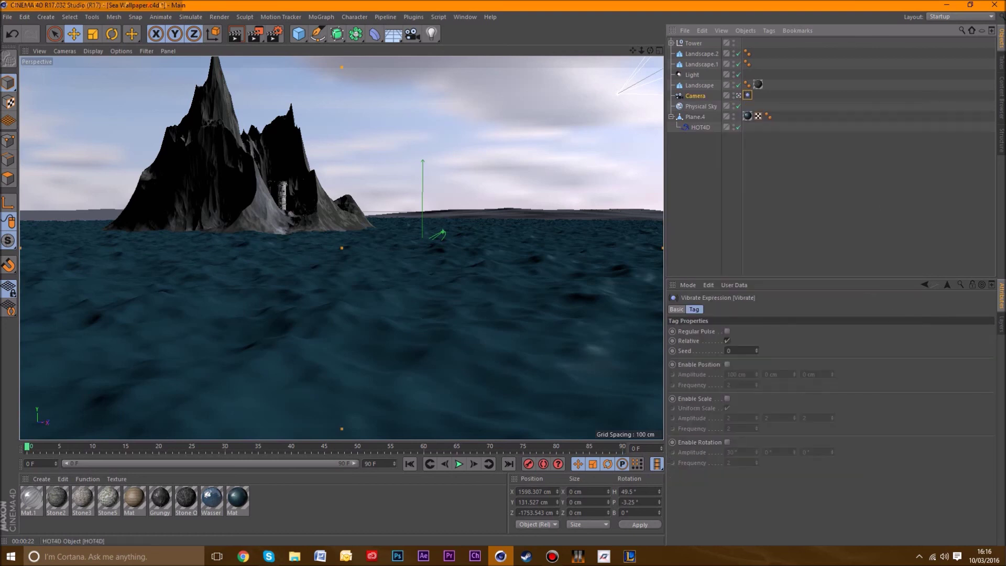
# Enable position and rotation vibration in the camera's Vibrate tag, each with a frequency of 1
pyautogui.click(727, 364)
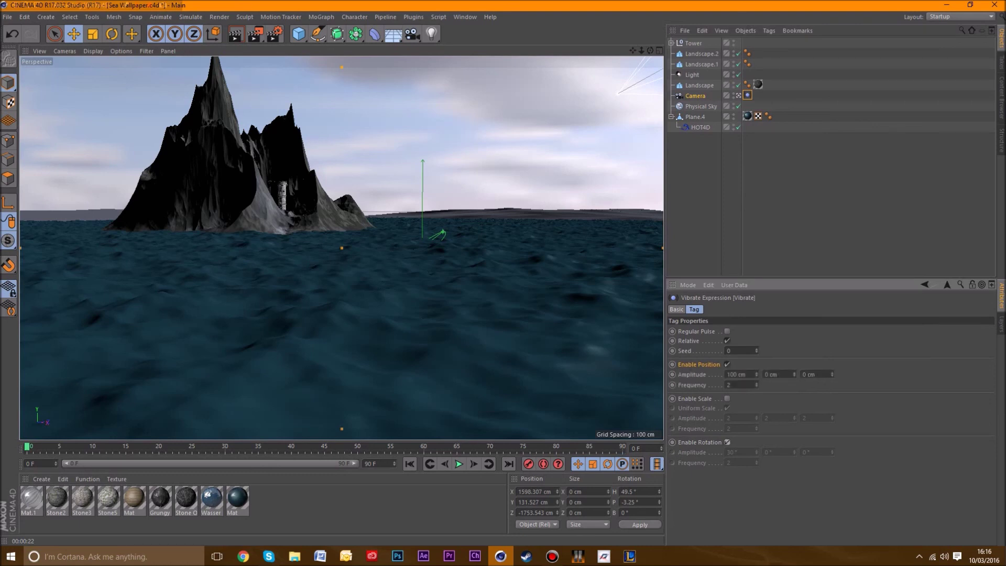
pyautogui.click(727, 442)
pyautogui.doubleClick(729, 384)
pyautogui.write('1')
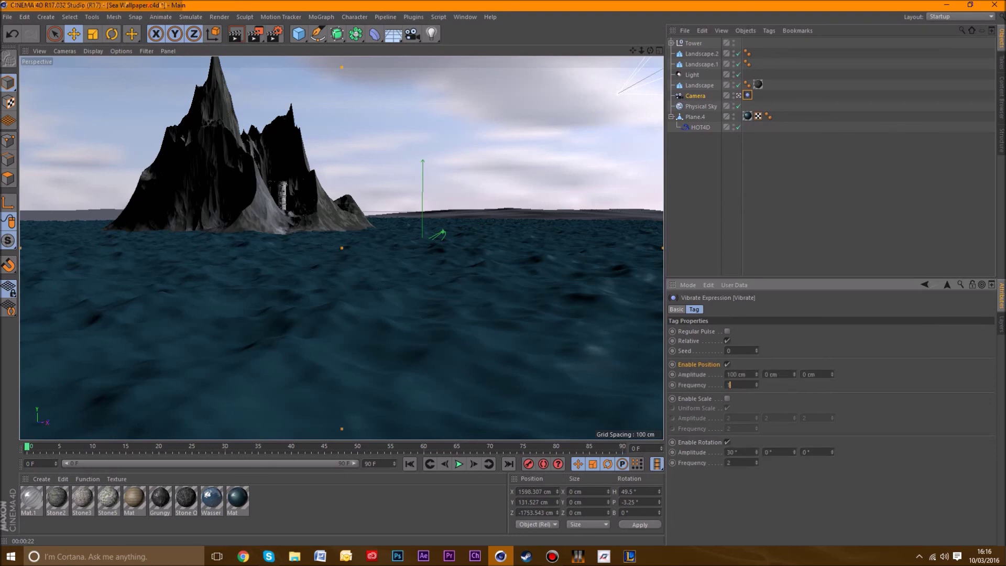
pyautogui.doubleClick(729, 463)
pyautogui.write('1')
# Set the Vibrate tag's position amplitude to 1 cm, 2 cm and 1 cm
pyautogui.moveTo(738, 375); pyautogui.dragTo(731, 374)
pyautogui.press('BackSpace')
pyautogui.click(807, 374)
pyautogui.press('BackSpace')
pyautogui.write('1')
pyautogui.doubleClick(766, 374)
pyautogui.write('2')
pyautogui.press('Return')
# Set the Vibrate tag's rotation amplitude to 1°, 2° and 1°, and reframe the camera lower over the water
pyautogui.doubleClick(732, 452)
pyautogui.write('1')
pyautogui.doubleClick(804, 451)
pyautogui.write('1')
pyautogui.press('Return')
pyautogui.moveTo(650, 50); pyautogui.dragTo(634, 53)
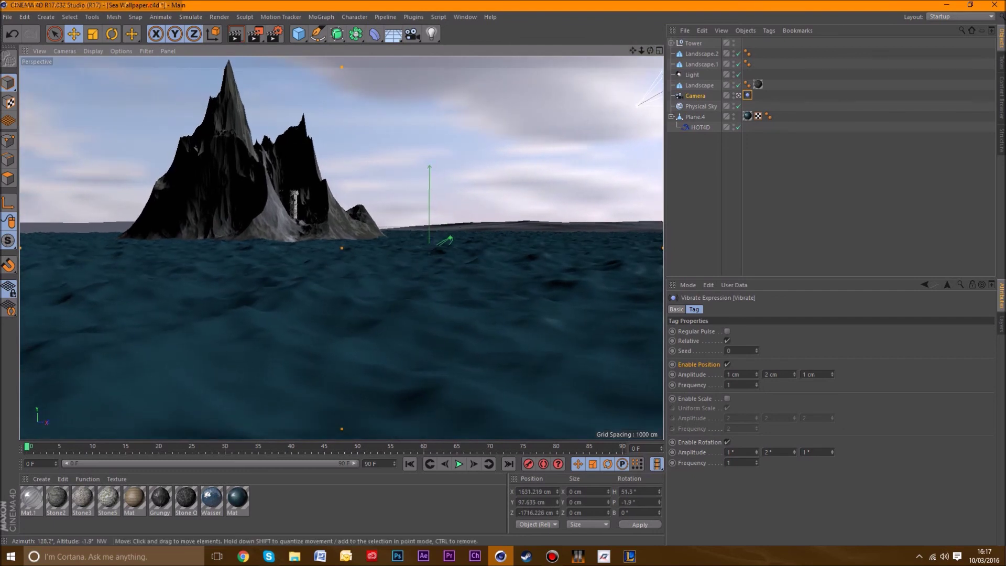